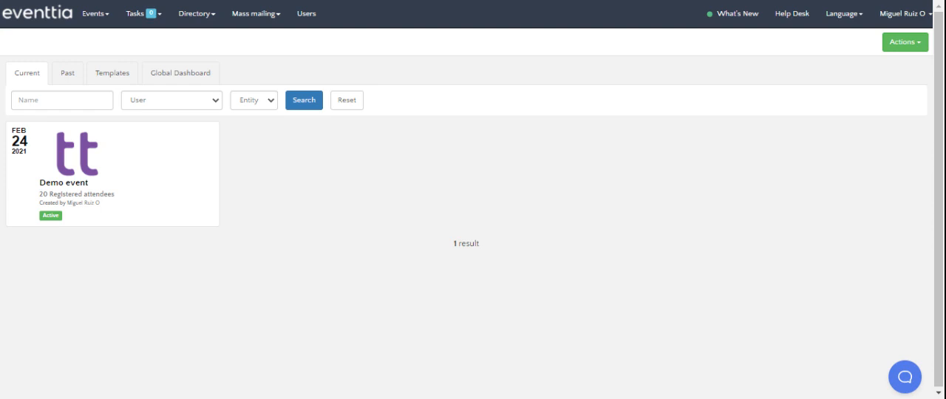
Step: Open the Demo event's networking module and start creating a networking activity
left_click(114, 148)
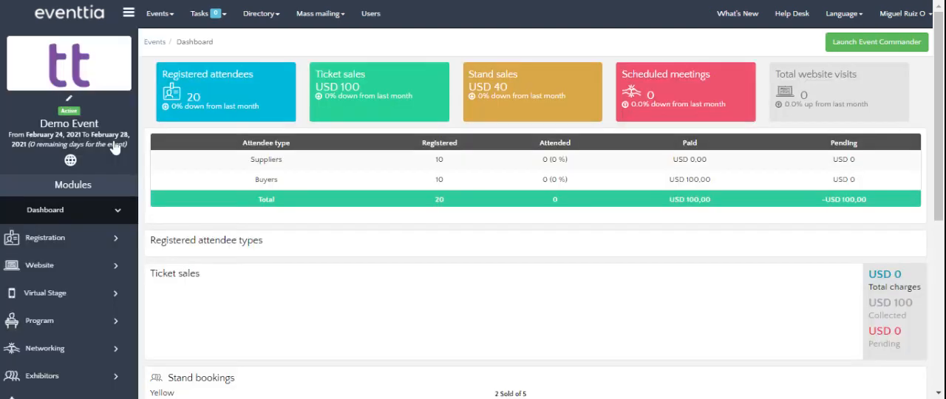
scroll(85, 237, "down", 2)
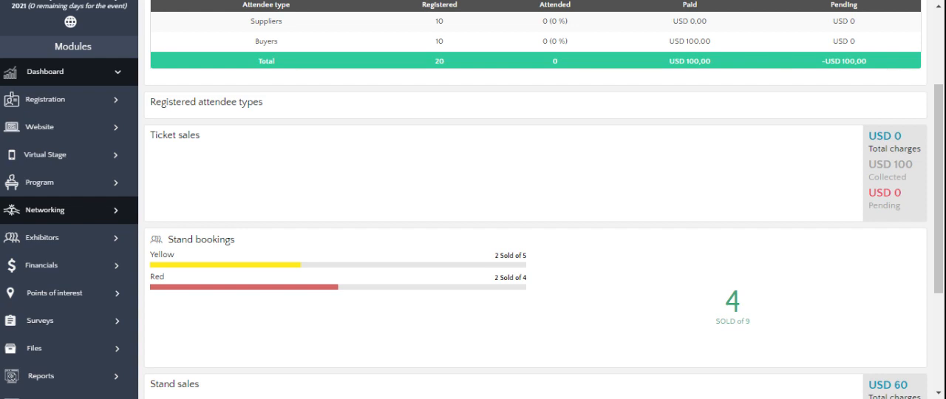
left_click(46, 210)
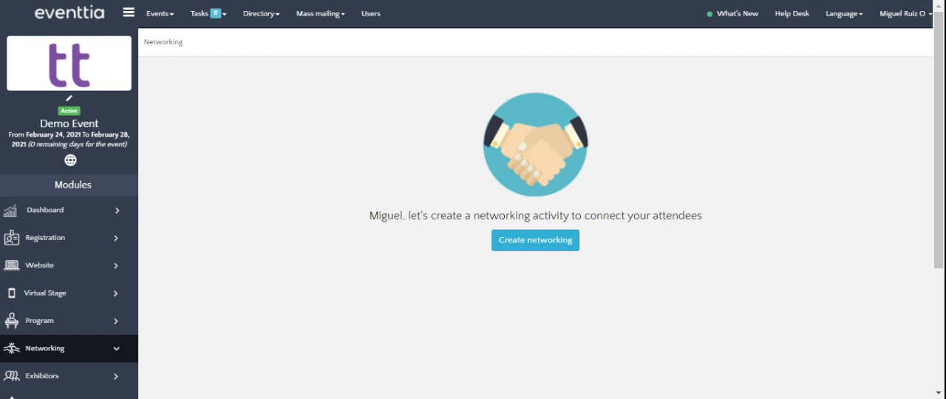
left_click(535, 240)
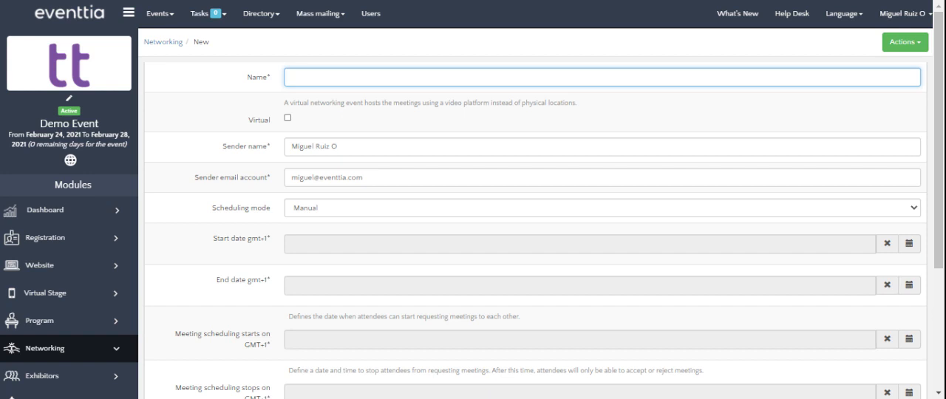
Step: Name the networking activity Demo Networking and make it virtual
type("Demop")
key("BackSpace")
type("Networking")
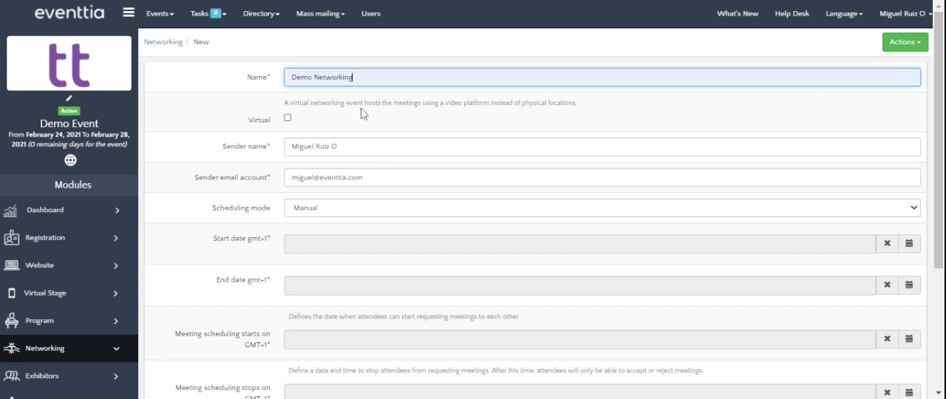
left_click(287, 118)
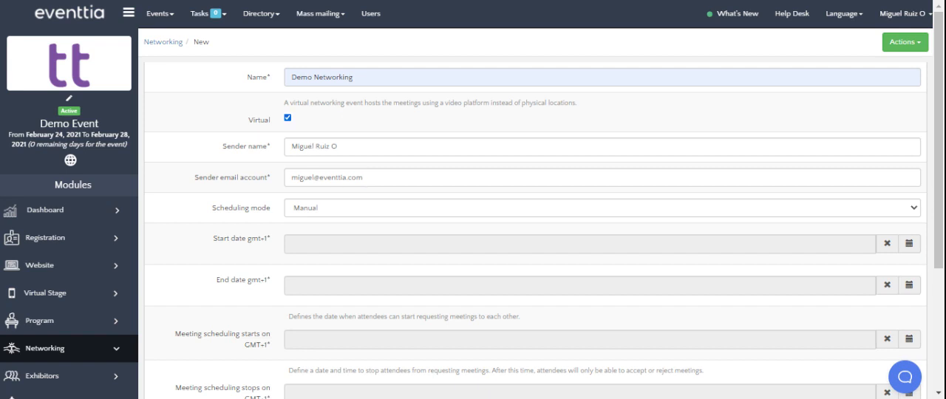
Step: Set the sender name to Demo Event and change the sender email account to the event's demo address
triple_click(333, 146)
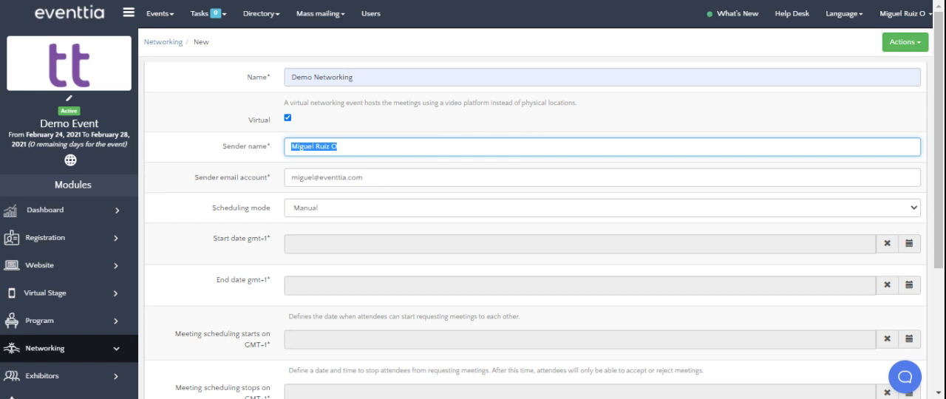
type("Demo Event")
left_click(485, 179)
left_click_drag(362, 178, 281, 198)
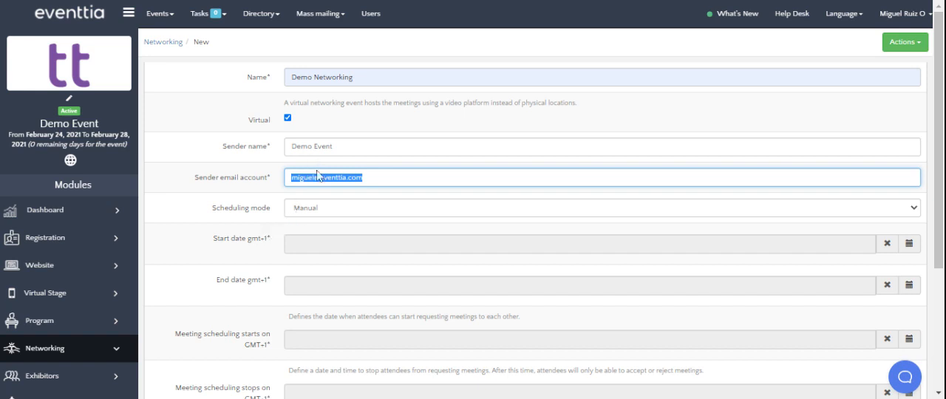
left_click(314, 177)
left_click_drag(314, 177, 290, 177)
type("demo")
Step: Set the networking activity to start on 24/02/2021 at 08:00 and end the same day at 17:00
scroll(532, 221, "down", 3)
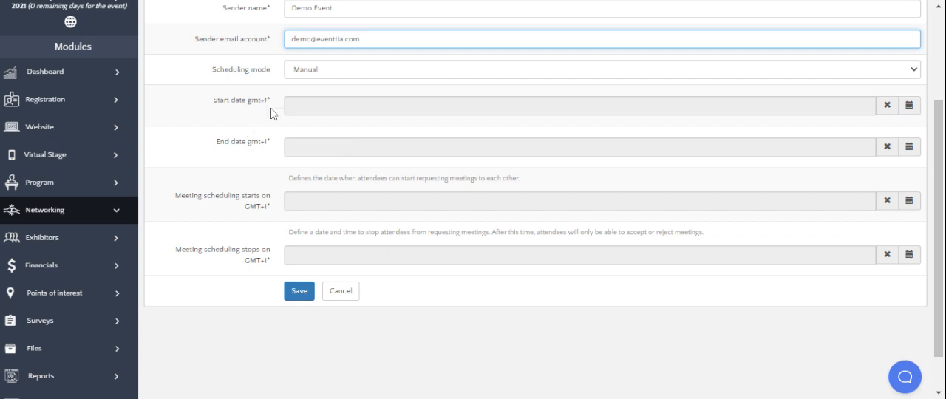
left_click(329, 106)
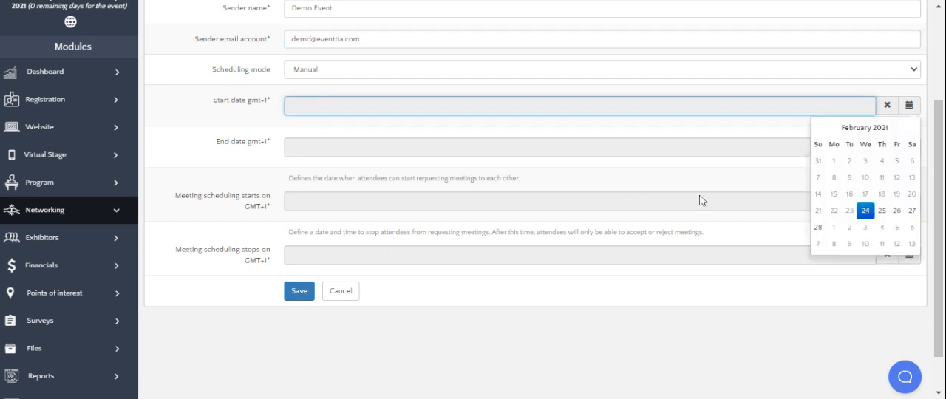
left_click(865, 212)
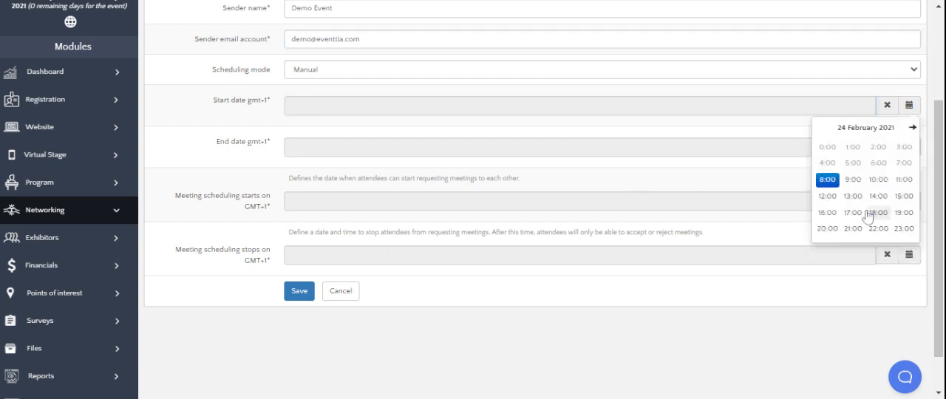
left_click(829, 181)
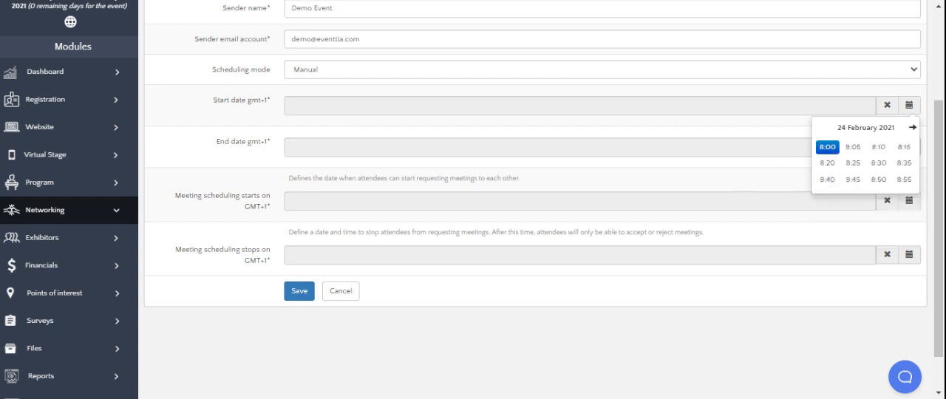
left_click(827, 147)
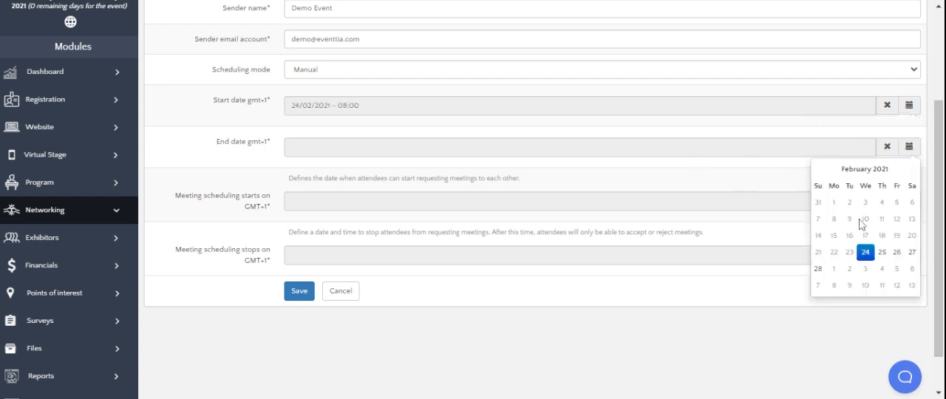
left_click(865, 252)
left_click(851, 258)
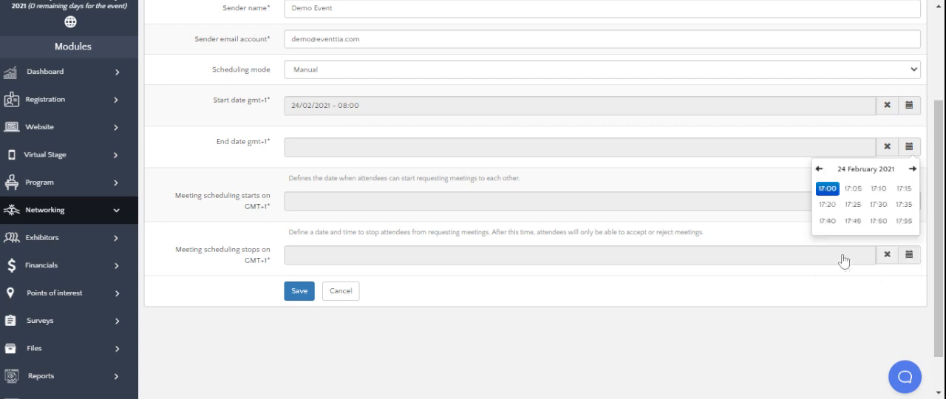
left_click(832, 197)
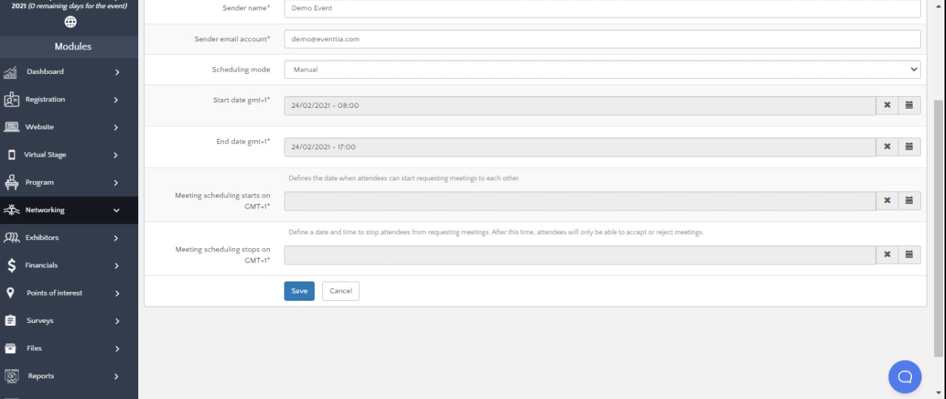
Step: Set meeting scheduling to start on 24/02/2021 at 08:00 and stop at 17:00 that day, and save the networking activity
left_click(292, 201)
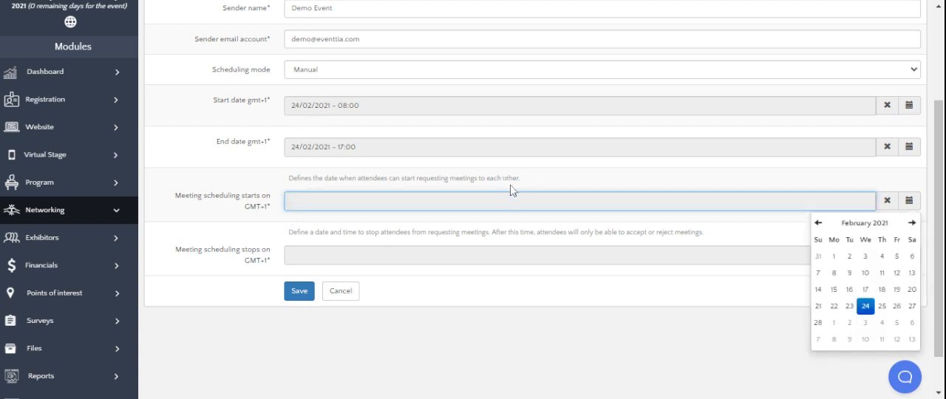
left_click(865, 306)
left_click(829, 272)
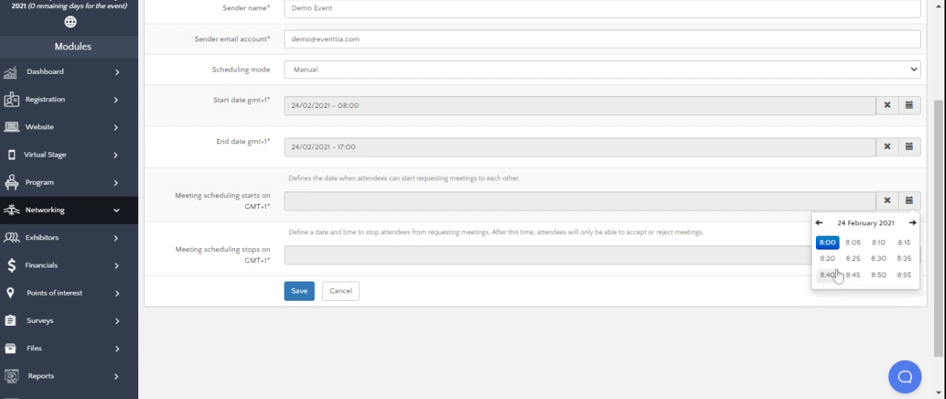
left_click(828, 242)
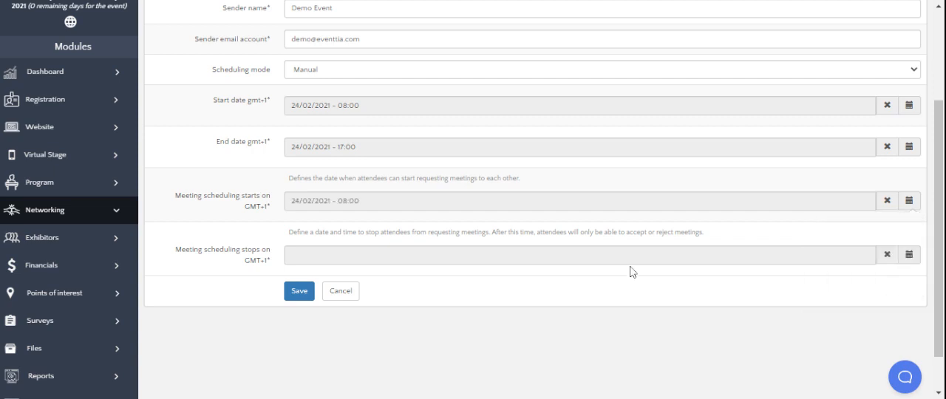
left_click(560, 257)
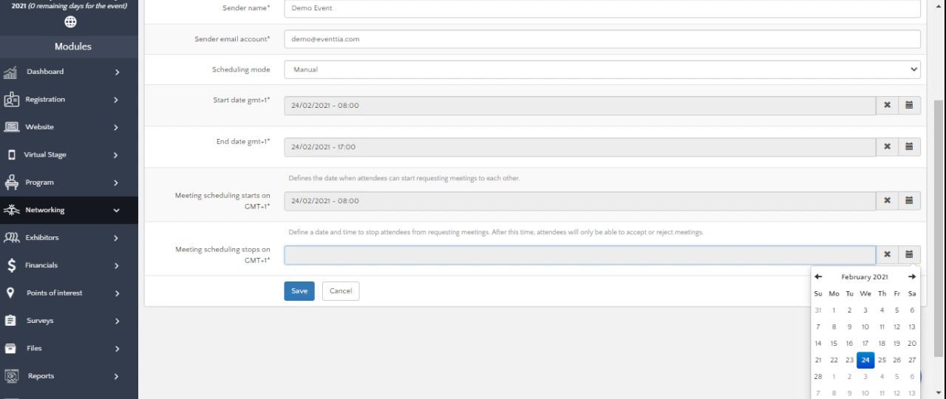
left_click(868, 360)
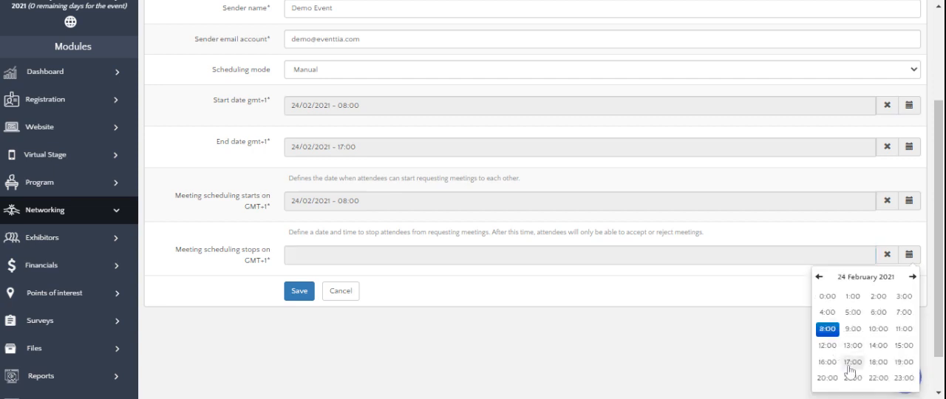
left_click(851, 362)
left_click(828, 296)
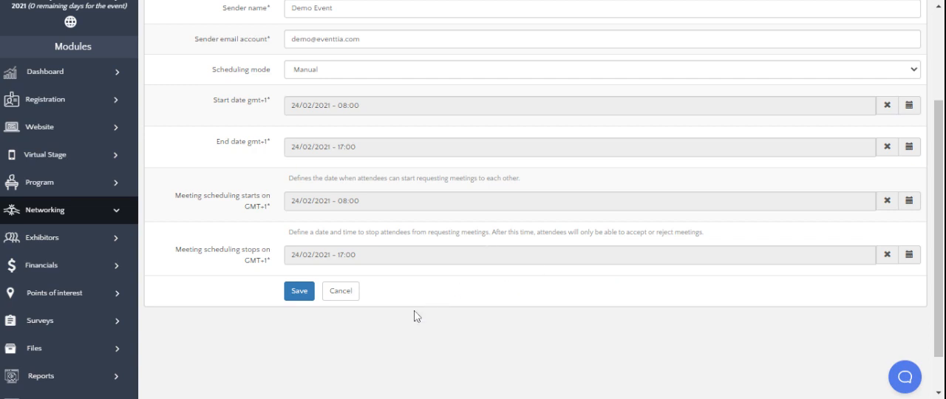
left_click(297, 292)
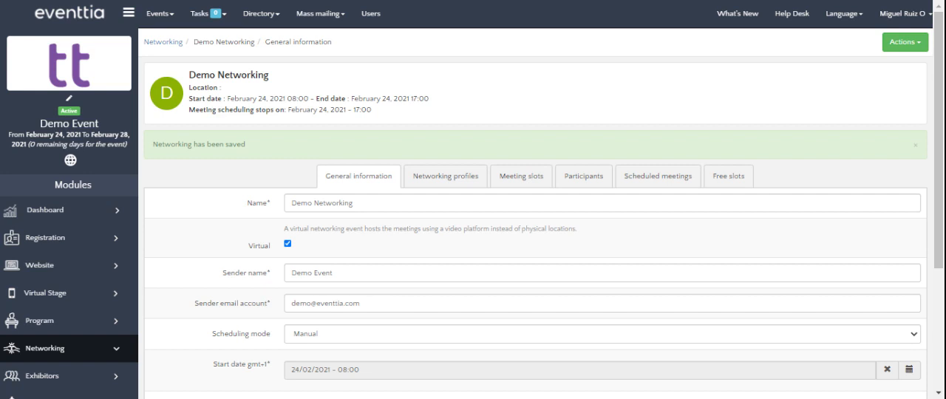
Step: Create the first networking profile for Demo Networking and name it Buyers
left_click(448, 186)
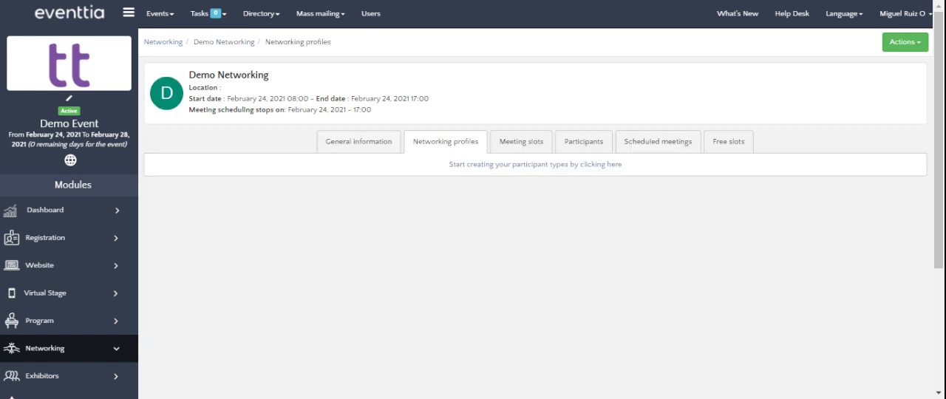
left_click(487, 165)
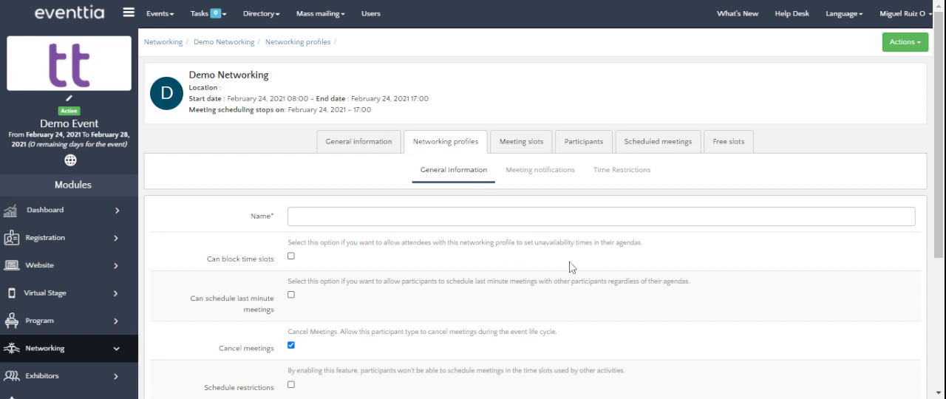
left_click(305, 213)
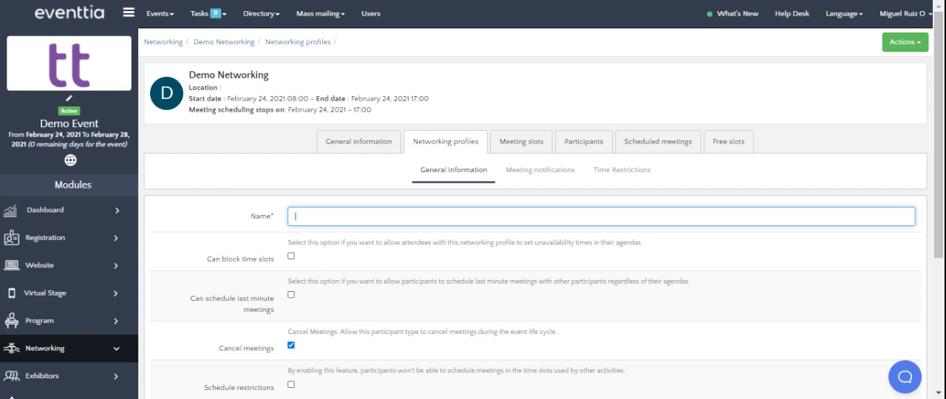
type("Buyers")
Step: Toggle the Buyers profile's time slot blocking, meeting cancellation and schedule restriction options and restore each one
left_click(291, 257)
left_click(292, 259)
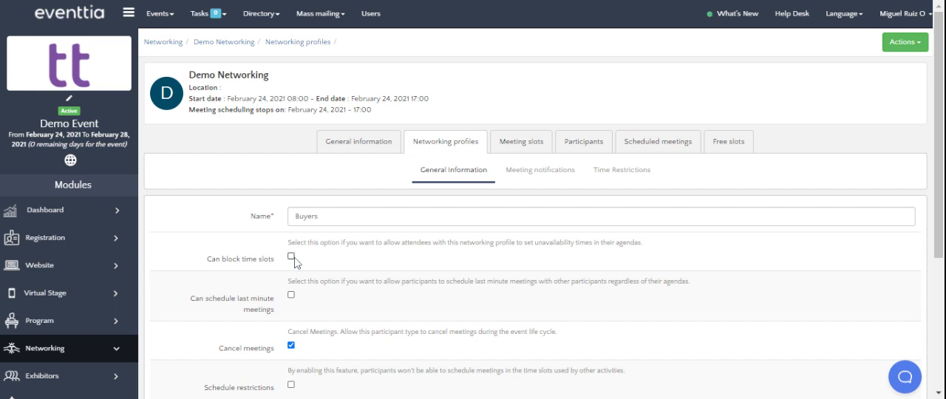
scroll(328, 287, "down", 1)
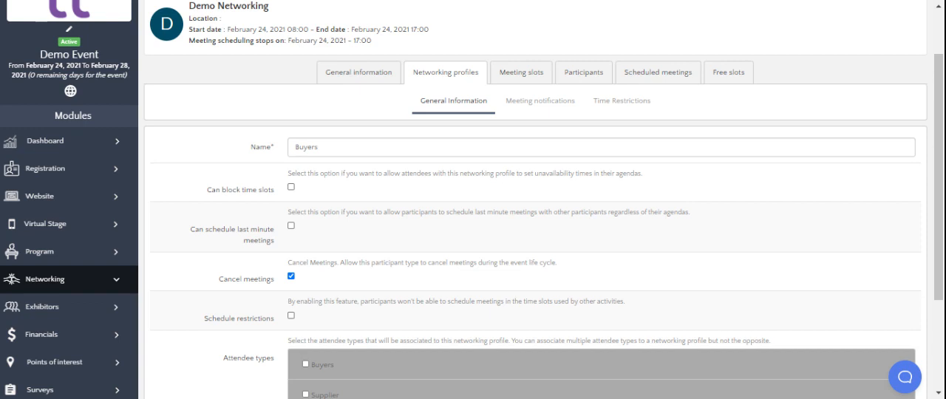
left_click(292, 278)
left_click(292, 277)
scroll(336, 275, "down", 1)
scroll(336, 267, "down", 1)
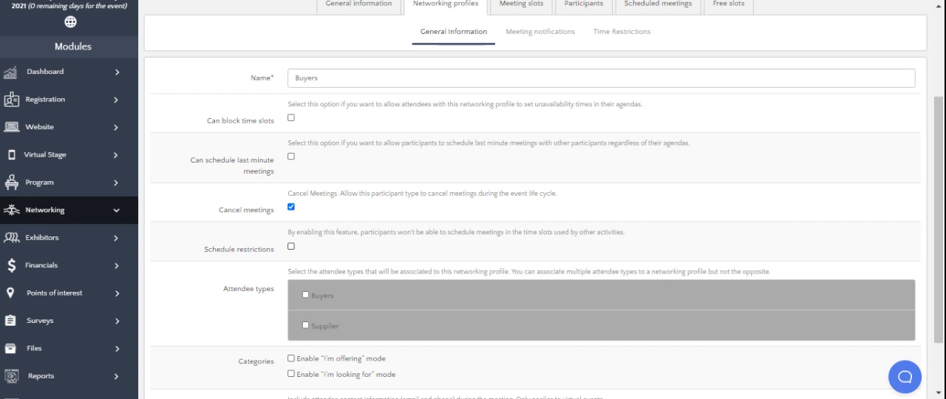
left_click(291, 247)
left_click(292, 248)
Step: Associate the Buyers attendee type with the profile, enable showing contact info, and save the profile
left_click(309, 294)
scroll(360, 250, "down", 2)
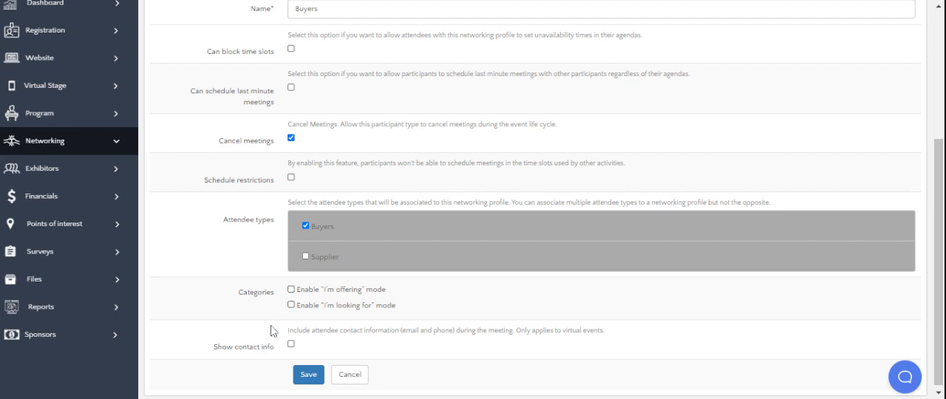
left_click(291, 344)
scroll(421, 287, "down", 1)
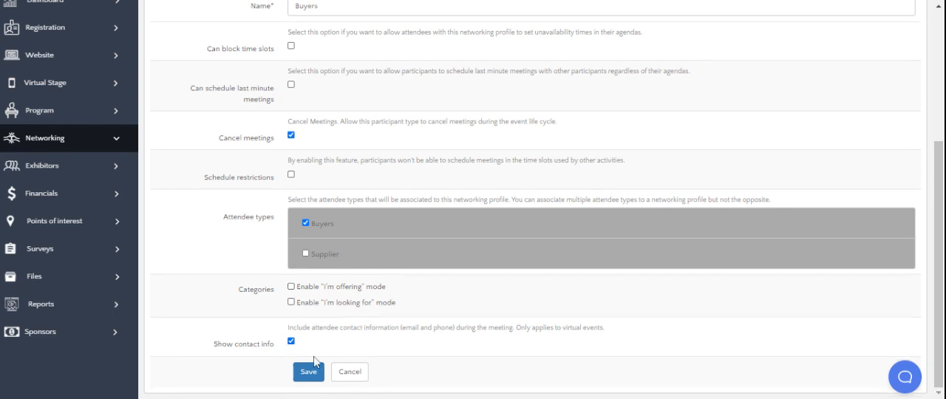
left_click(309, 373)
left_click(308, 373)
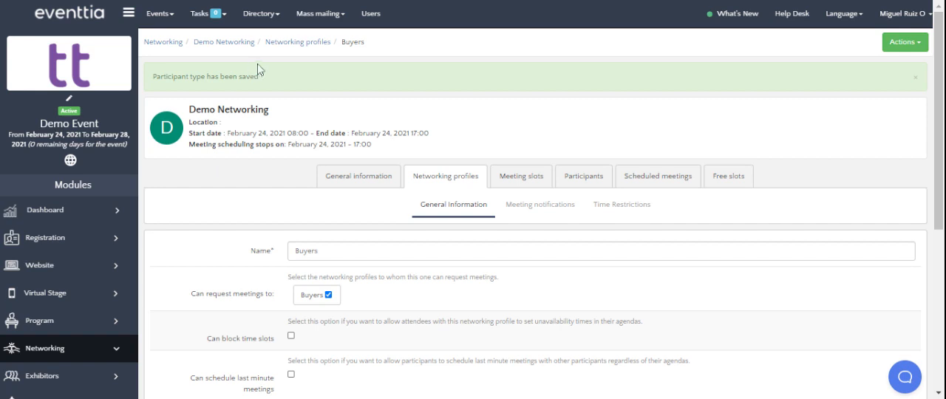
Step: Create a second networking profile named Suppliers for Demo Networking and allow it to request meetings with Buyers
left_click(373, 183)
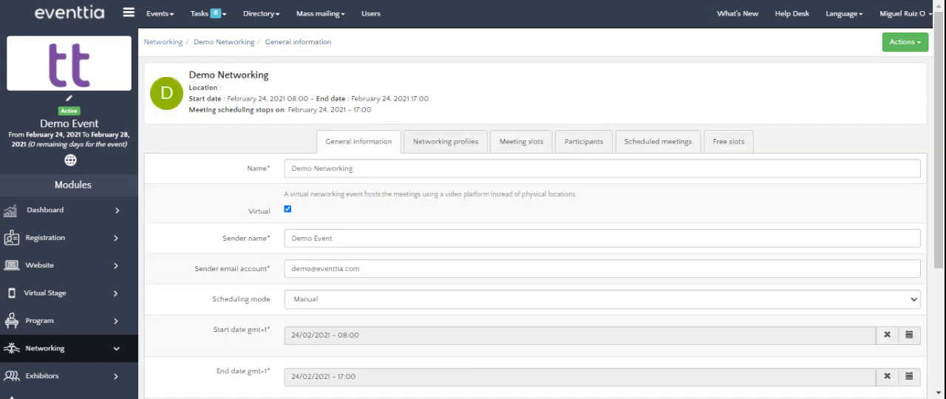
left_click(445, 143)
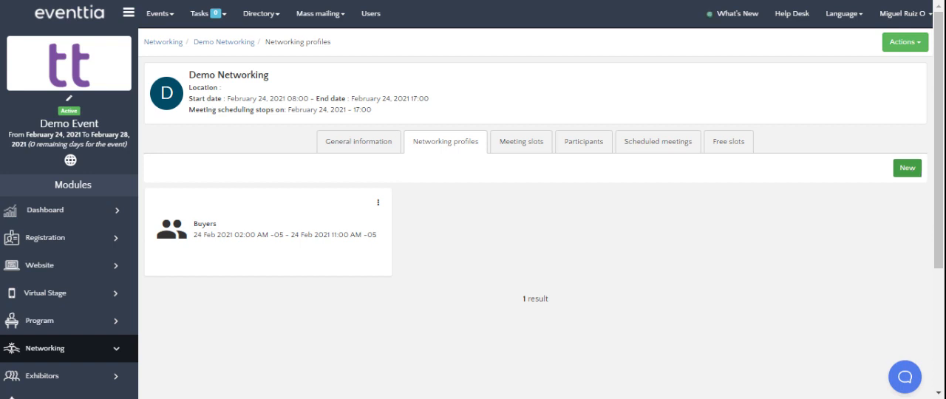
left_click(907, 169)
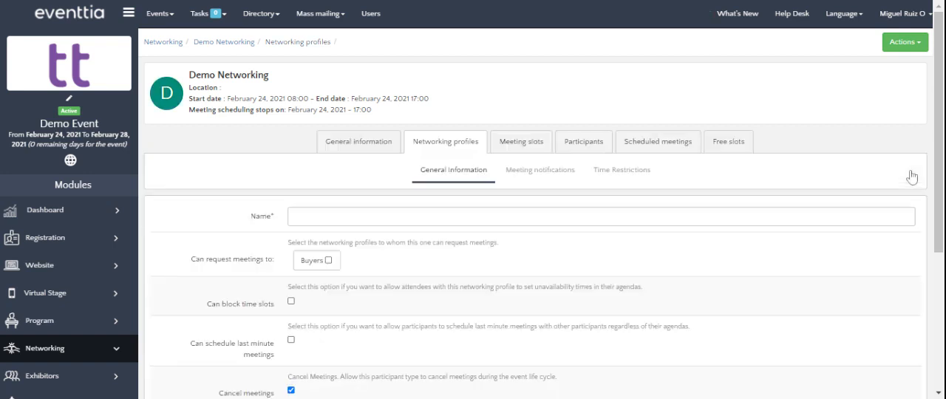
left_click(384, 211)
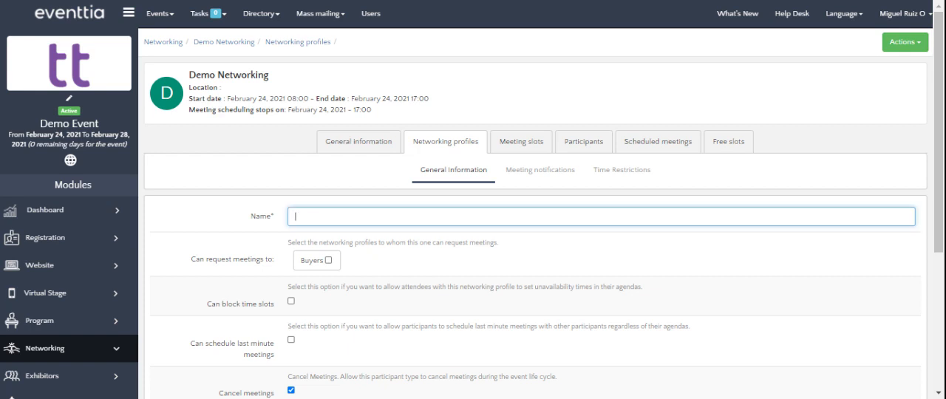
type("Suppliers")
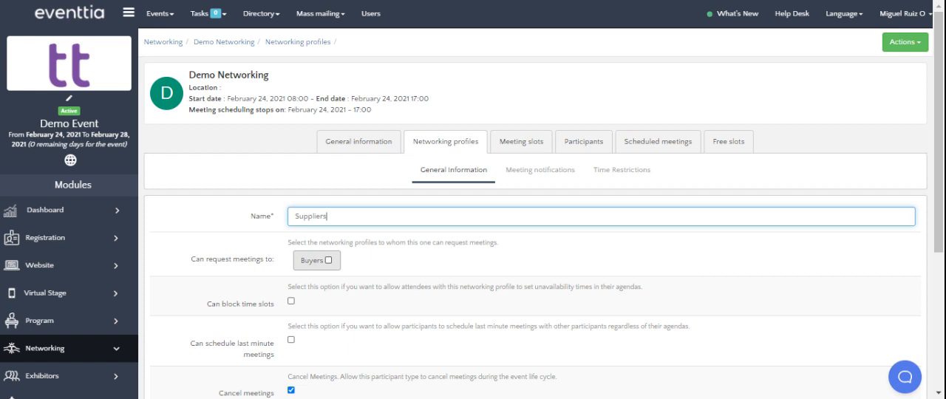
left_click(329, 263)
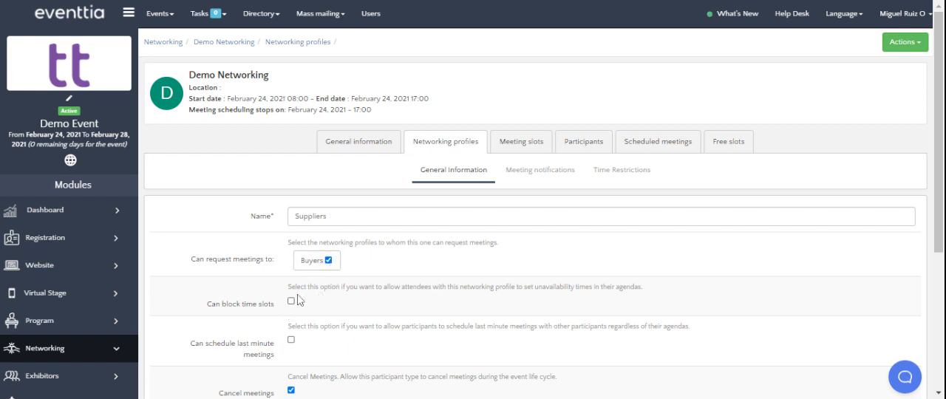
Step: Associate the Supplier attendee type with the Suppliers profile, enable showing contact info, and save the profile
scroll(298, 300, "down", 1)
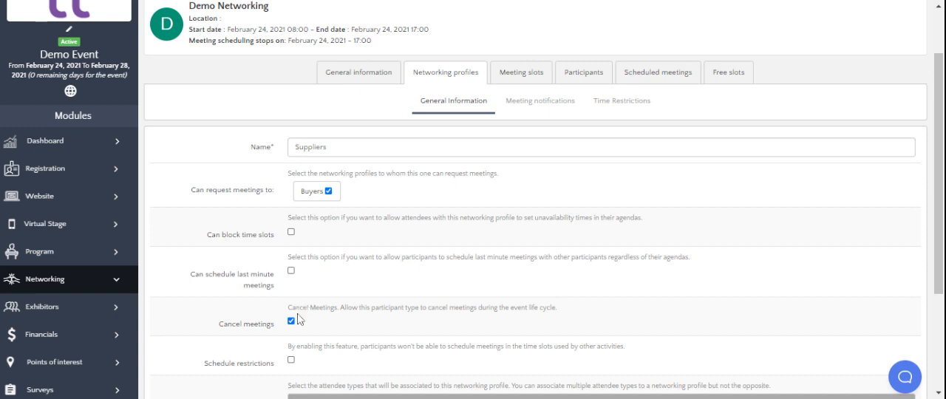
scroll(300, 317, "down", 1)
scroll(316, 292, "down", 1)
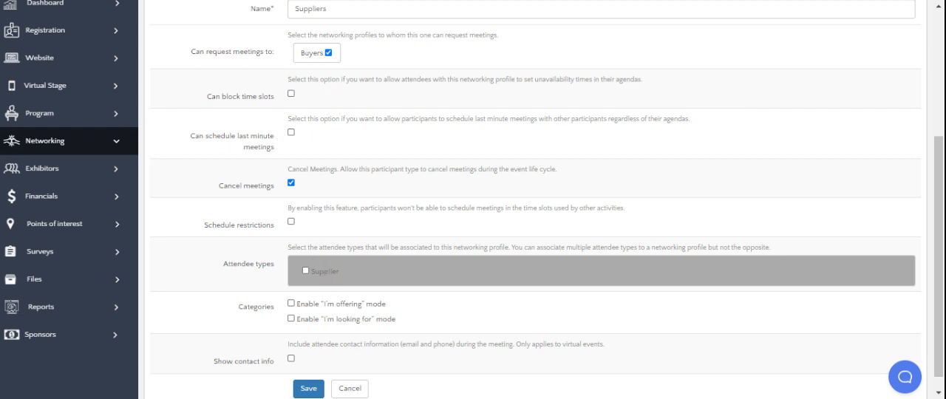
left_click(306, 271)
scroll(370, 229, "down", 1)
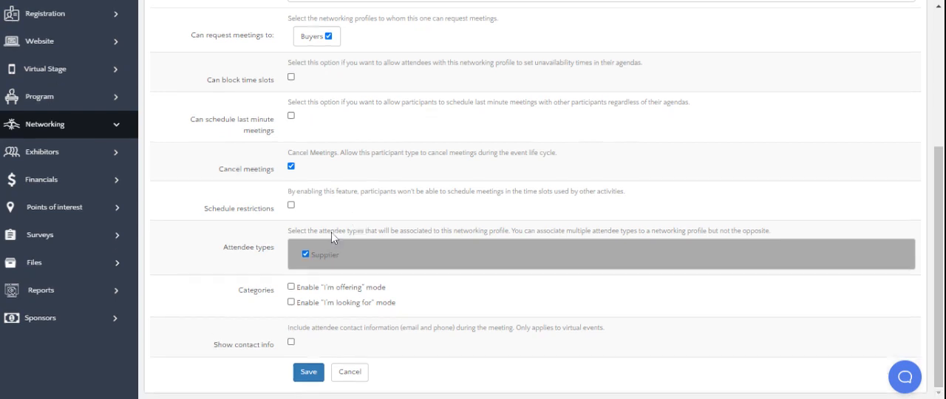
left_click(291, 341)
left_click(308, 373)
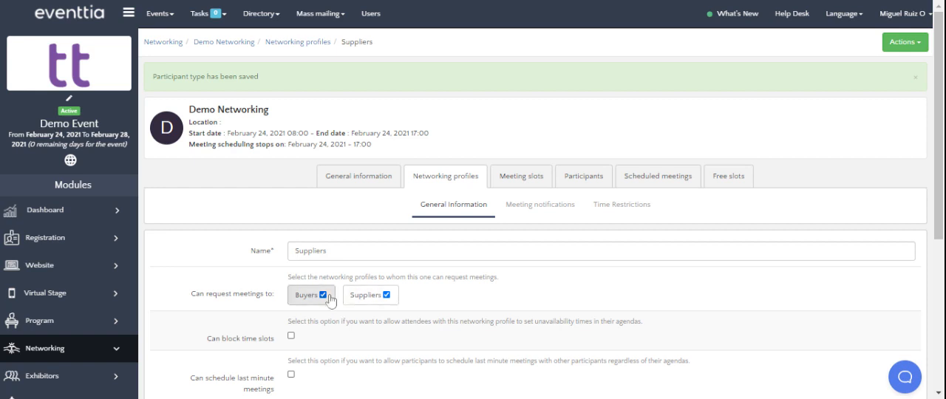
Step: Stop the Suppliers profile from requesting meetings with other Suppliers and save the profile
left_click(375, 303)
scroll(484, 286, "down", 2)
scroll(484, 286, "down", 1)
left_click(309, 372)
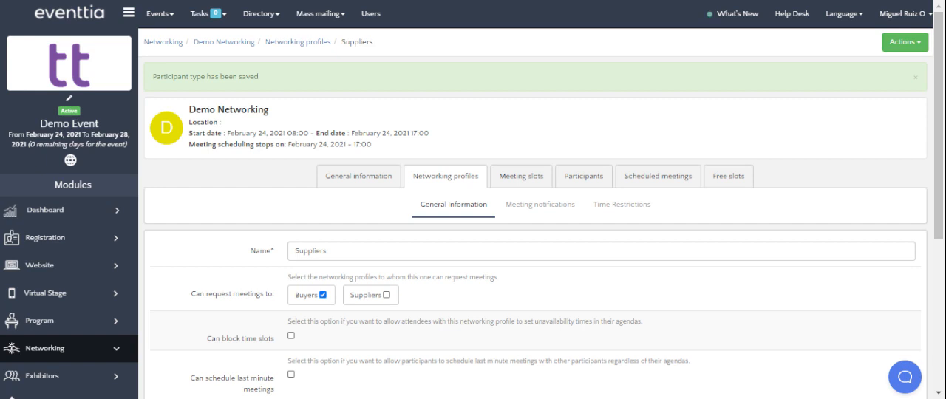
Step: Change the Buyers profile so it can request meetings with Suppliers instead of Buyers, and save it
left_click(371, 178)
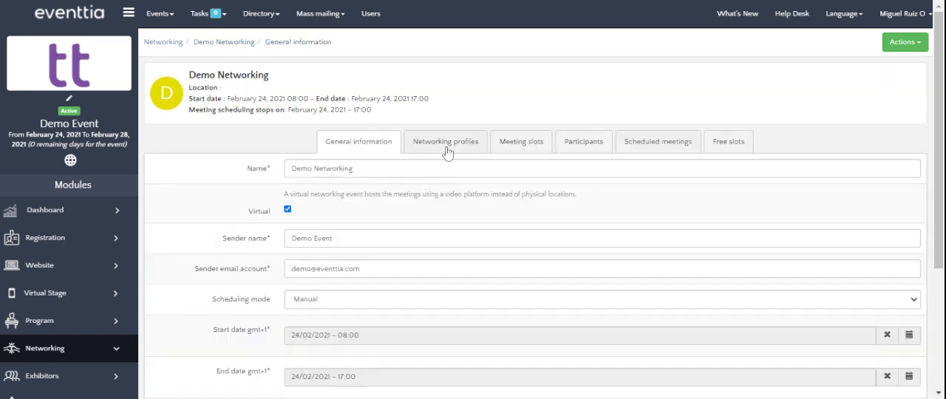
left_click(446, 152)
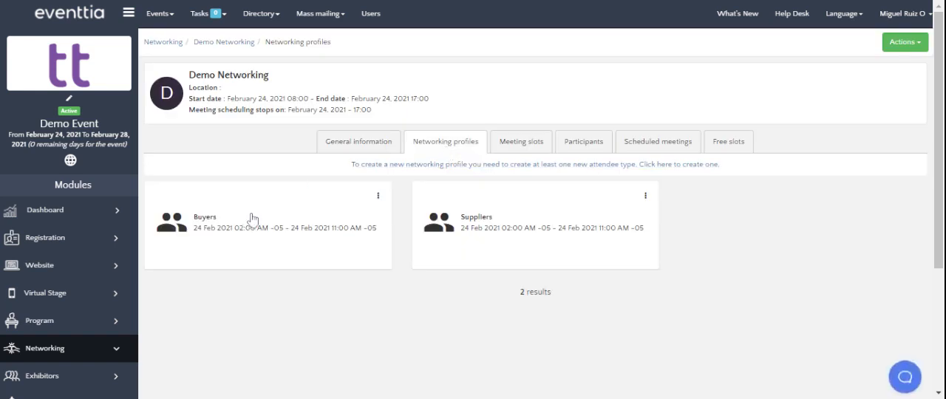
left_click(252, 219)
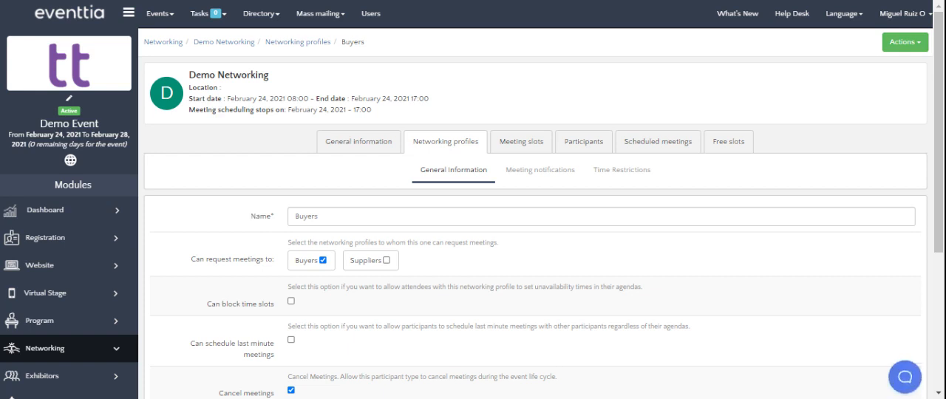
left_click(331, 264)
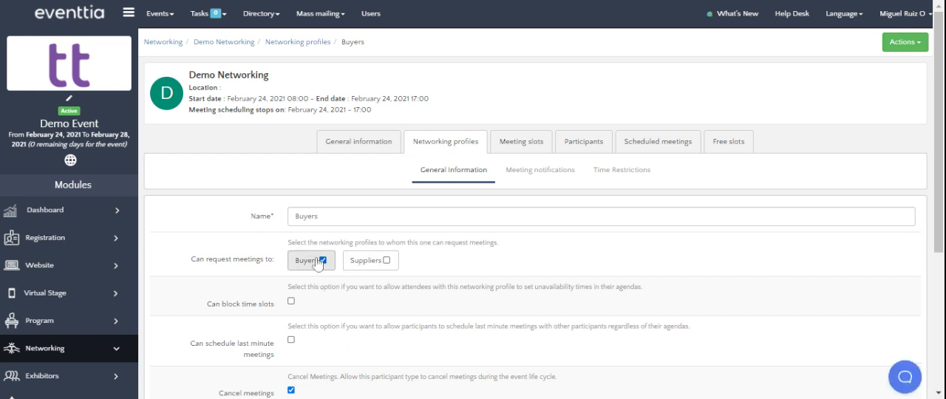
left_click(377, 266)
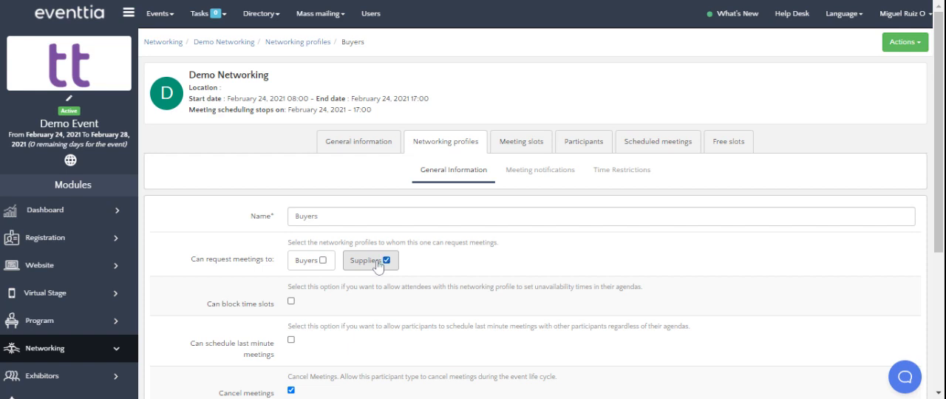
scroll(378, 266, "down", 3)
left_click(309, 373)
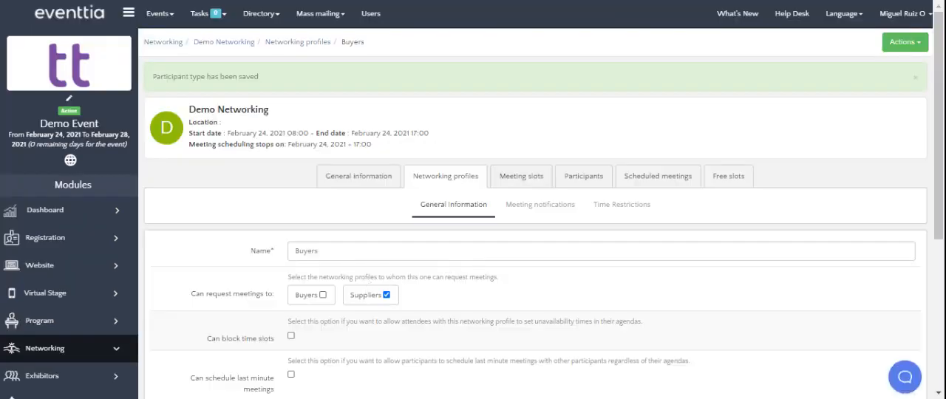
scroll(408, 304, "down", 4)
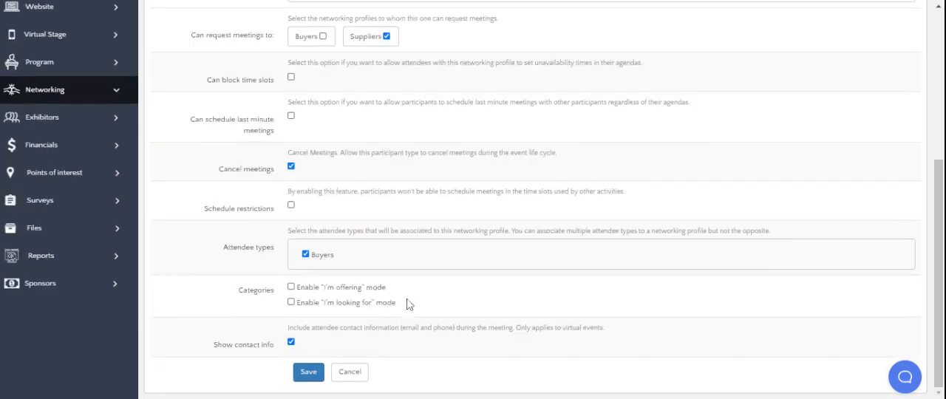
scroll(408, 304, "up", 4)
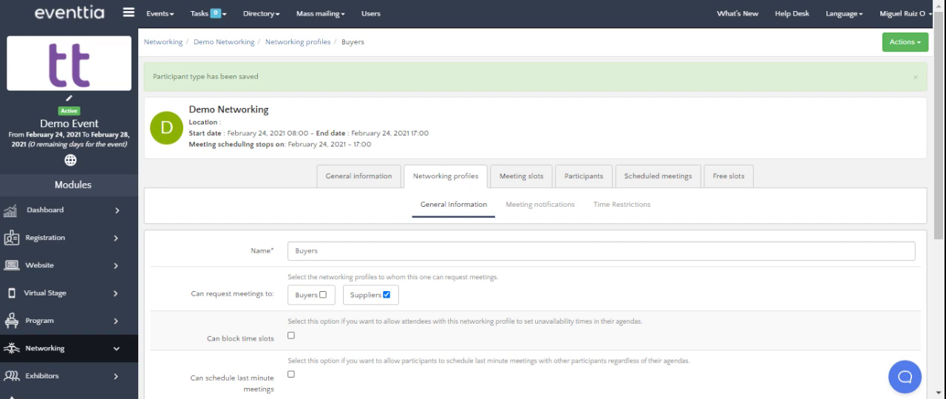
Step: Add a single meeting slot for Demo Networking from 24/02/2021 08:00 to 24/02/2021 09:00 and save it
left_click(524, 181)
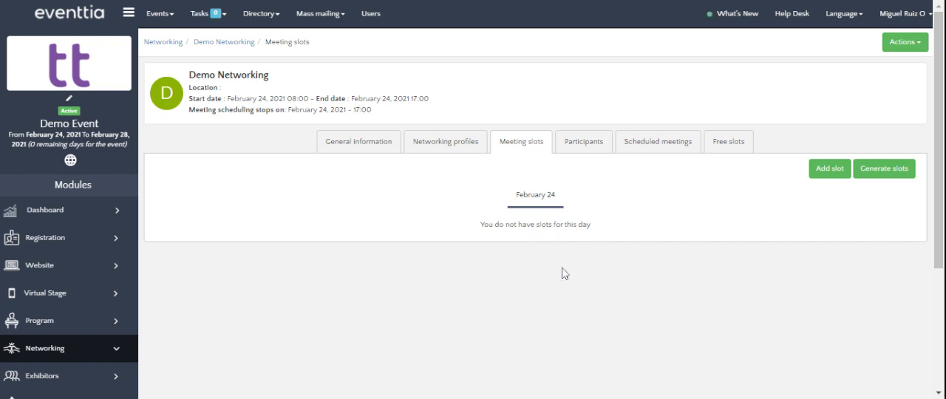
left_click(820, 169)
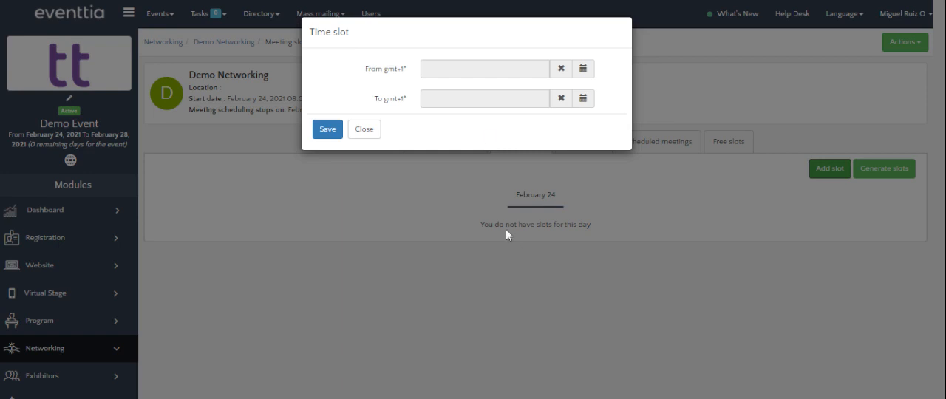
left_click(479, 69)
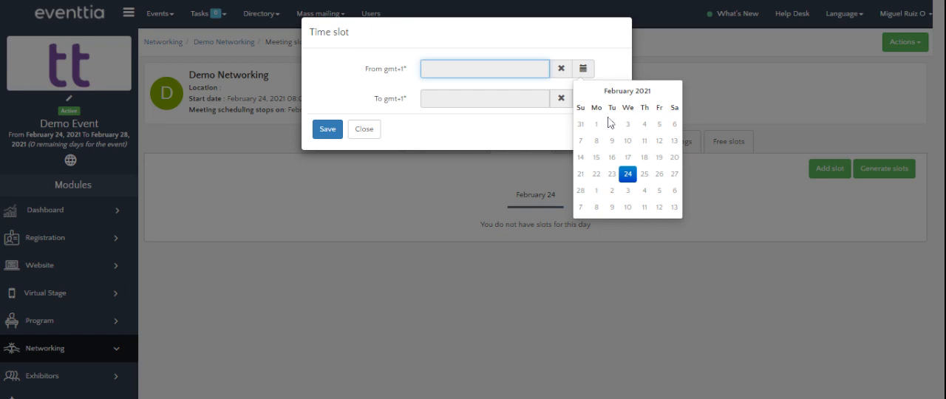
left_click(630, 176)
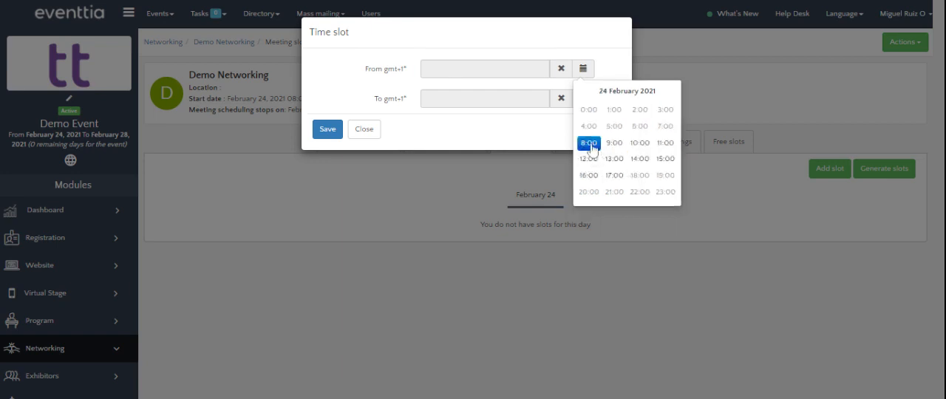
left_click(589, 142)
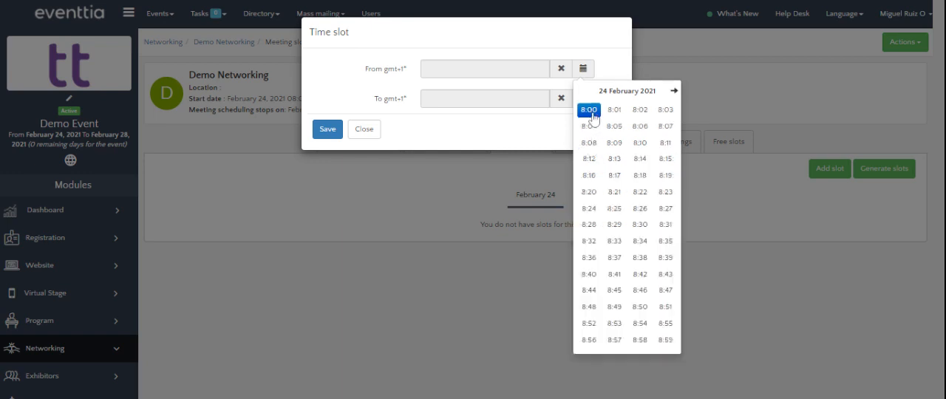
left_click(589, 111)
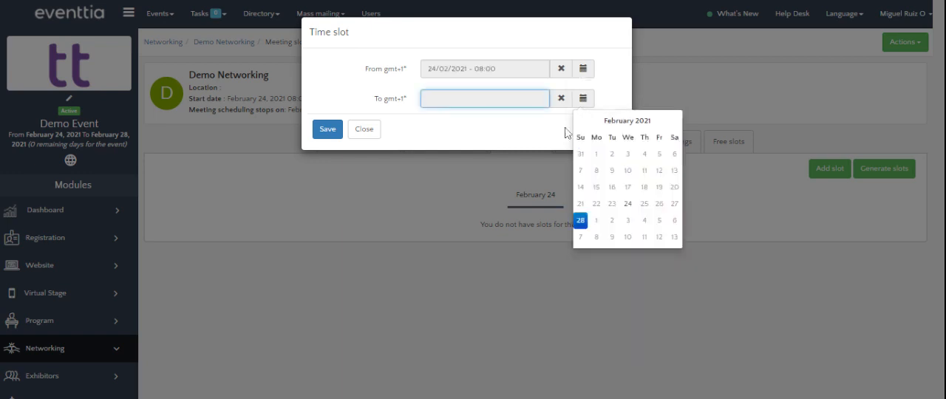
left_click(627, 204)
left_click(614, 173)
left_click(589, 140)
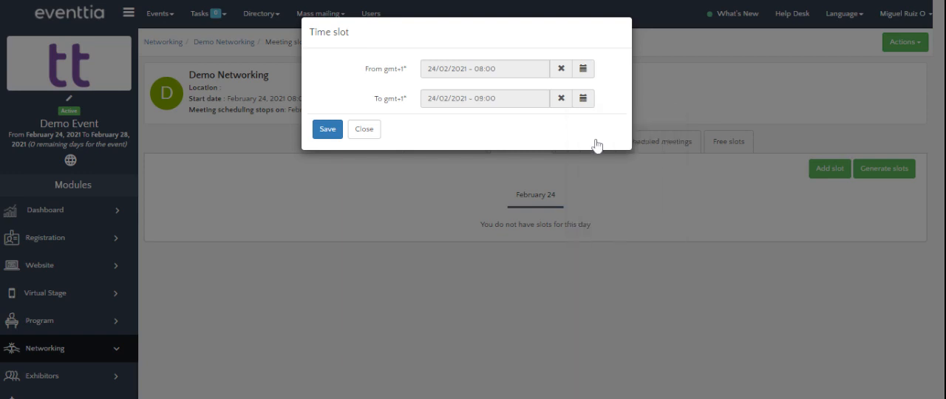
left_click(326, 133)
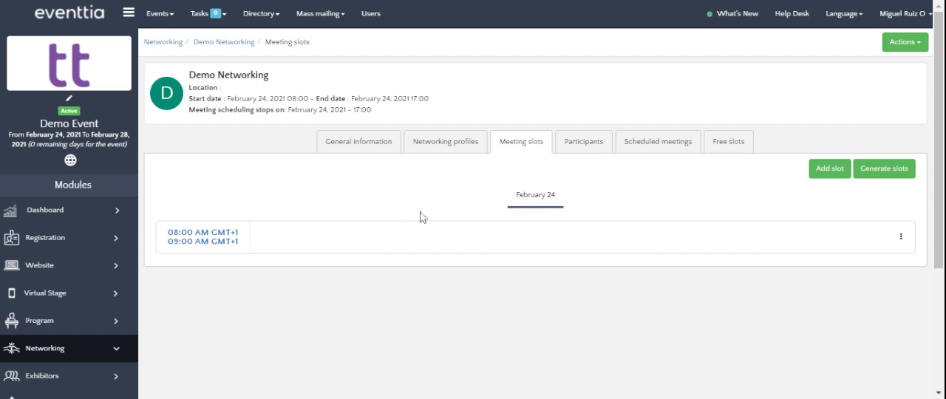
Step: Delete the 08:00 to 09:00 AM meeting slot on February 24
left_click(901, 243)
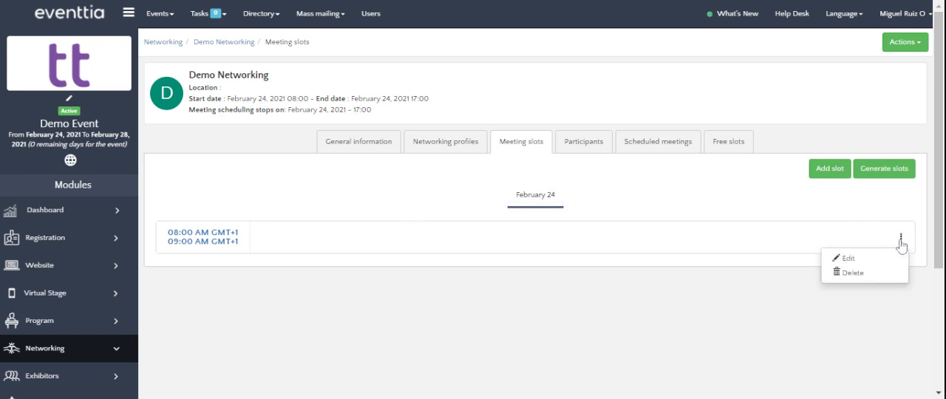
left_click(857, 272)
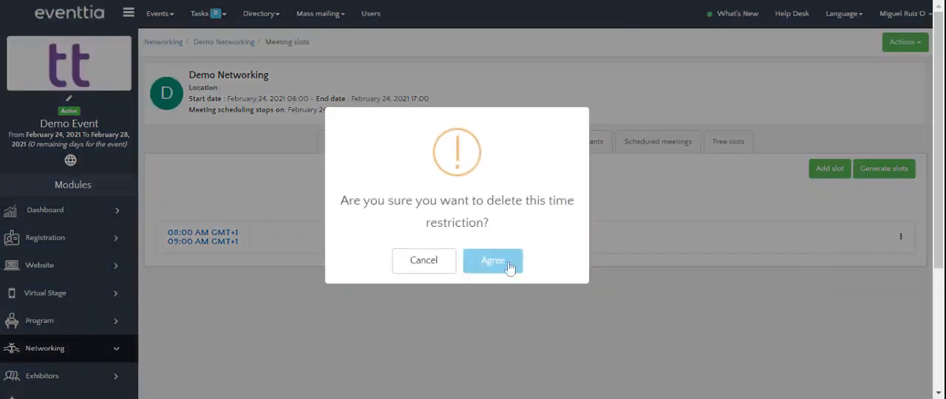
left_click(509, 267)
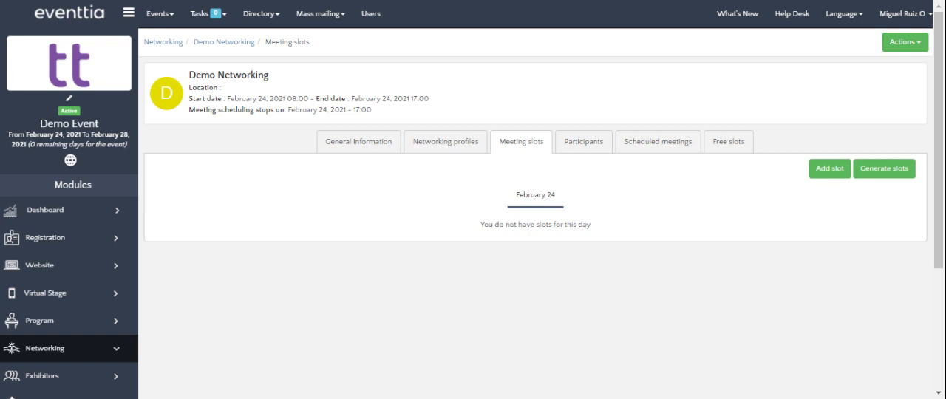
Step: Generate 25 meeting slots with a meeting duration of 20, keeping the default start time and break duration, and save
left_click(890, 173)
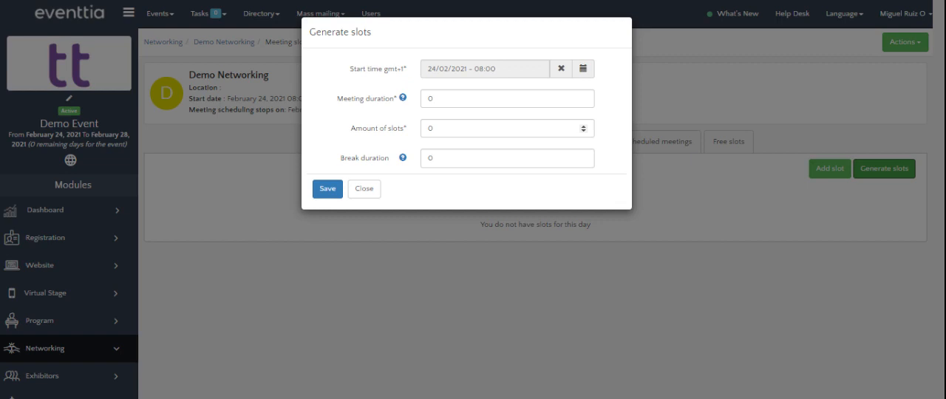
double_click(432, 99)
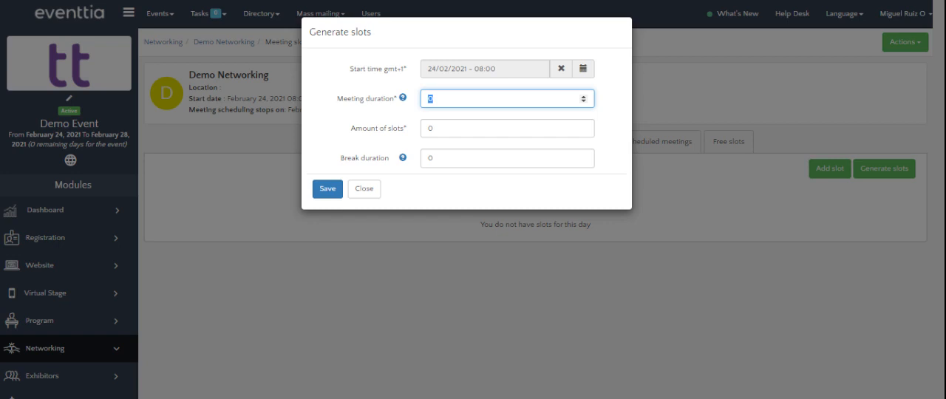
type("20")
key("Tab")
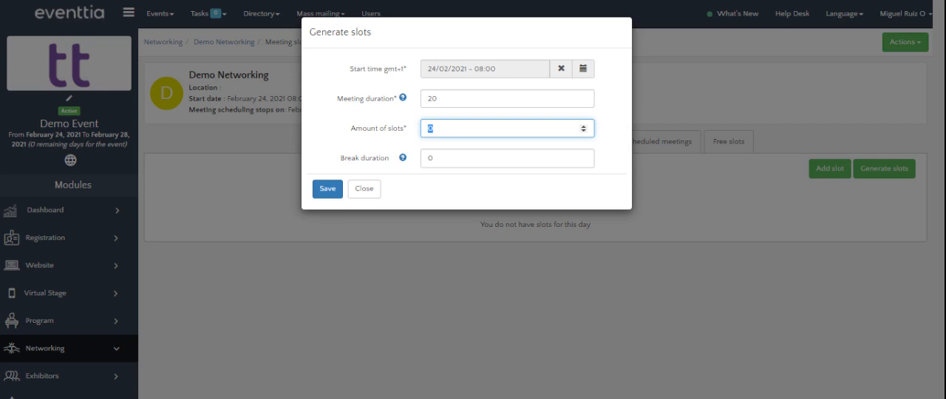
type("24")
key("BackSpace")
type("5")
key("Tab")
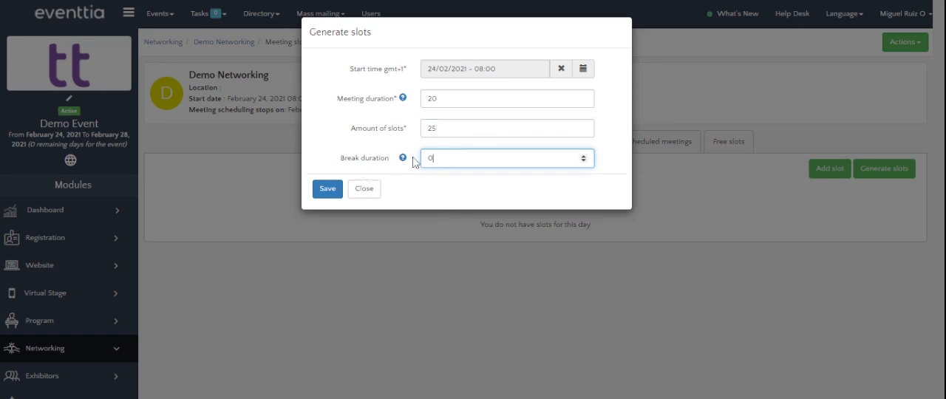
mouse_move(403, 160)
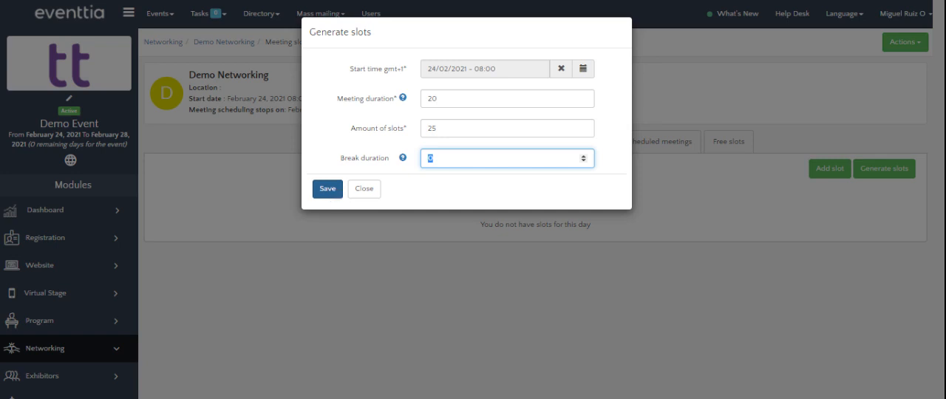
left_click(330, 190)
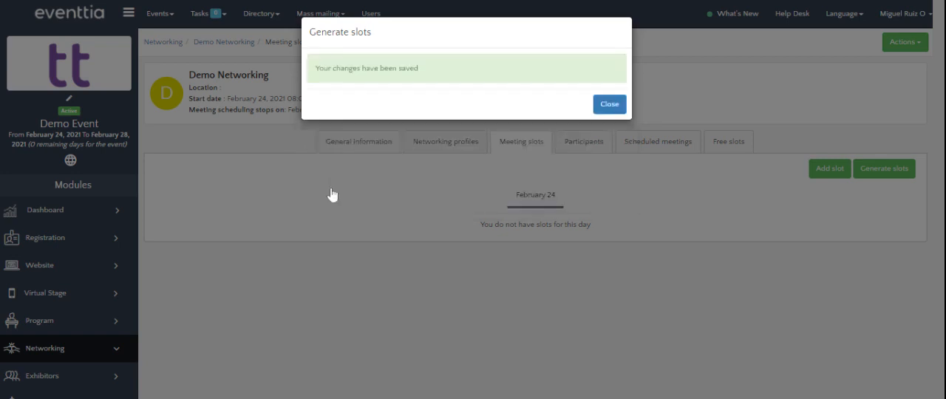
Step: Review the generated February 24 meeting slots from the first slot through the last one of the day
left_click(607, 102)
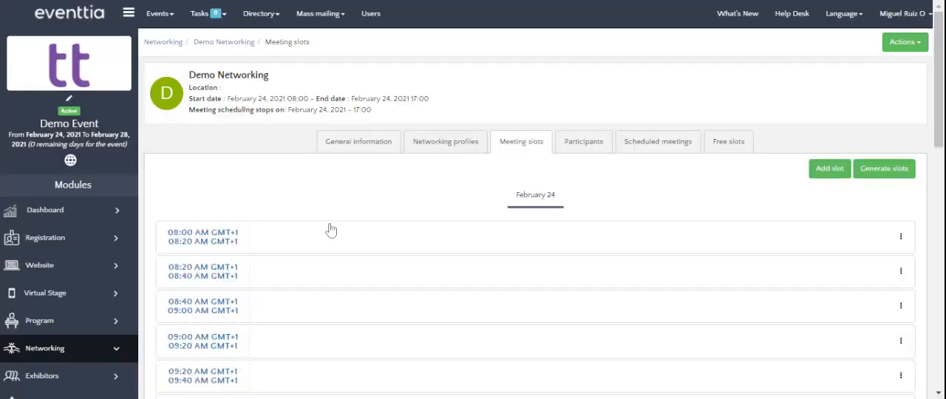
scroll(340, 233, "down", 3)
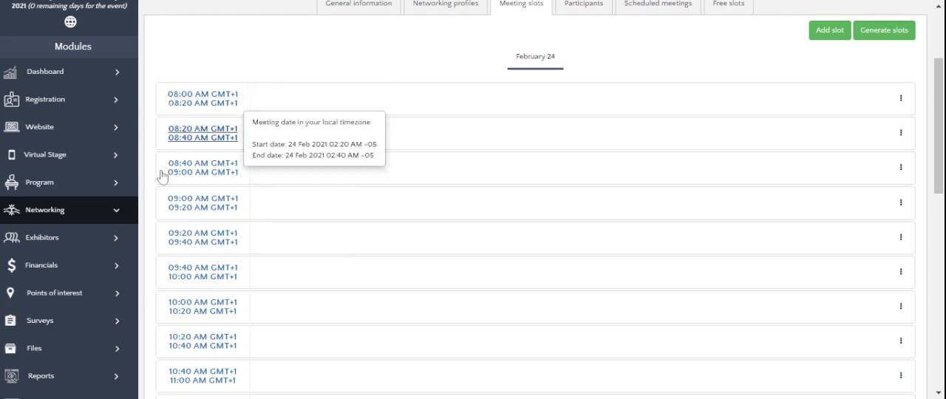
scroll(374, 192, "down", 7)
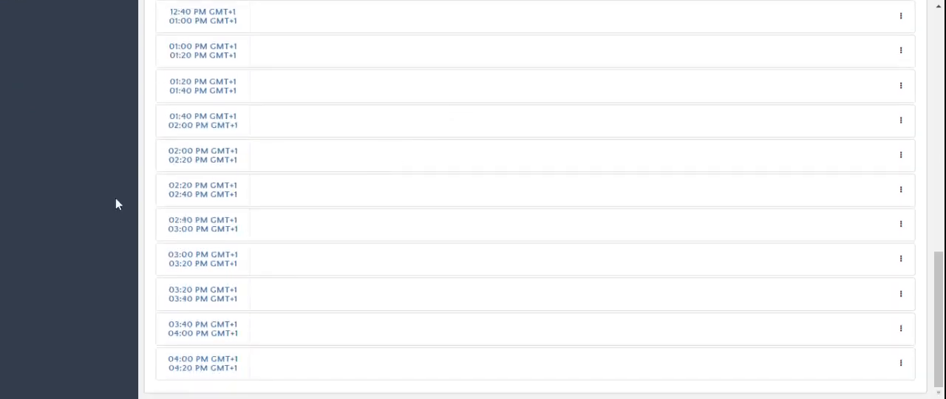
mouse_move(224, 372)
scroll(604, 296, "up", 1)
scroll(604, 297, "up", 15)
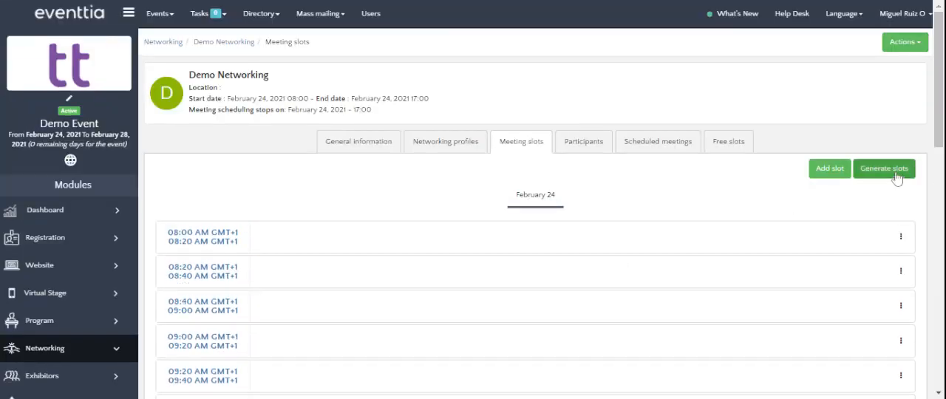
Step: Generate 2 more meeting slots starting 24/02/2021 at 16:20 with a meeting duration of 20, keeping the default break duration, and save
left_click(895, 177)
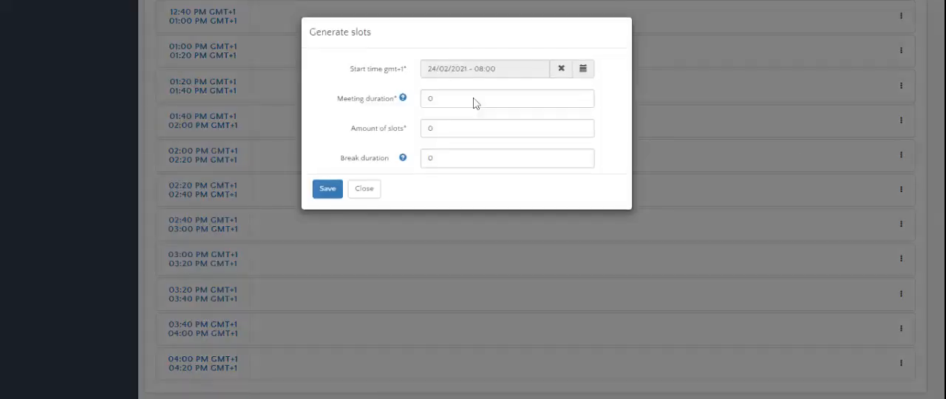
left_click(583, 68)
left_click(628, 175)
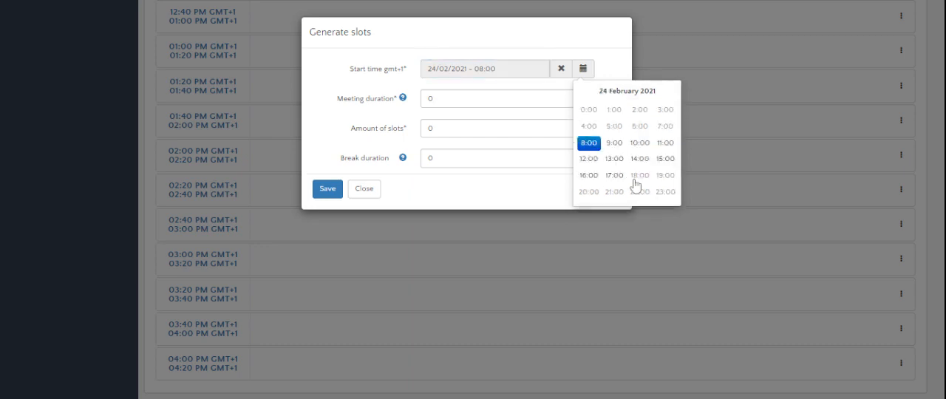
left_click(588, 175)
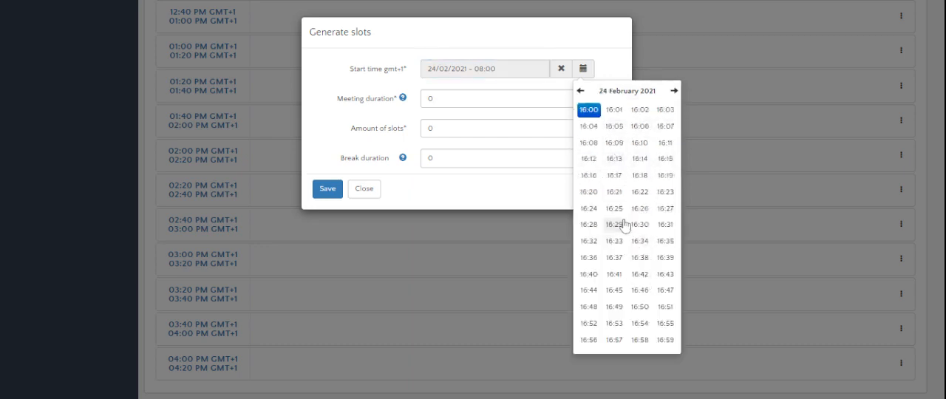
left_click(594, 194)
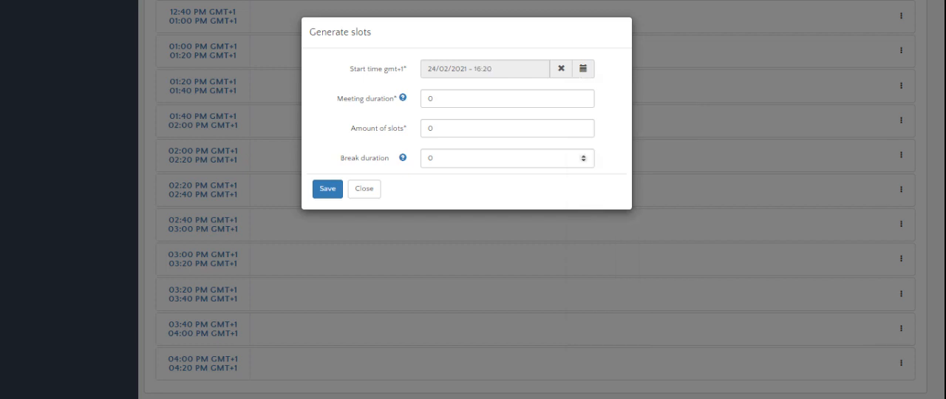
left_click(430, 99)
type("20")
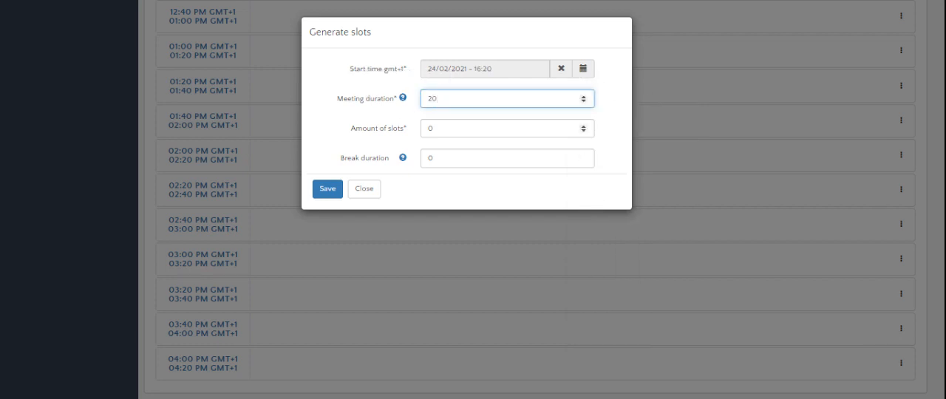
key("Tab")
type("2")
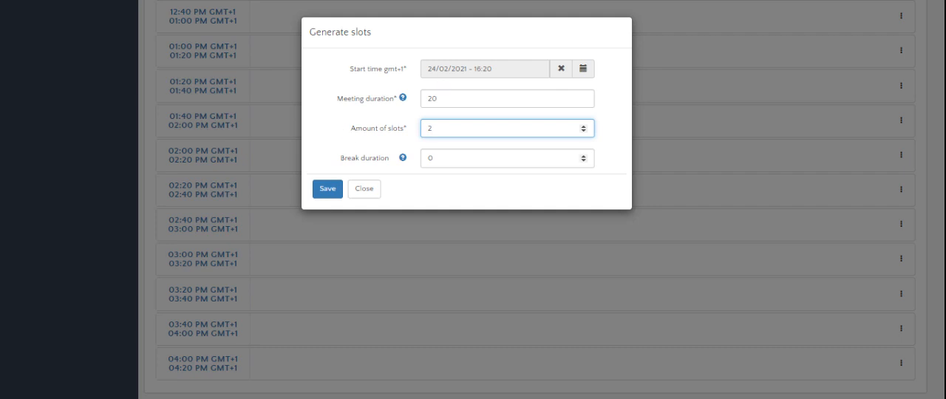
left_click(319, 189)
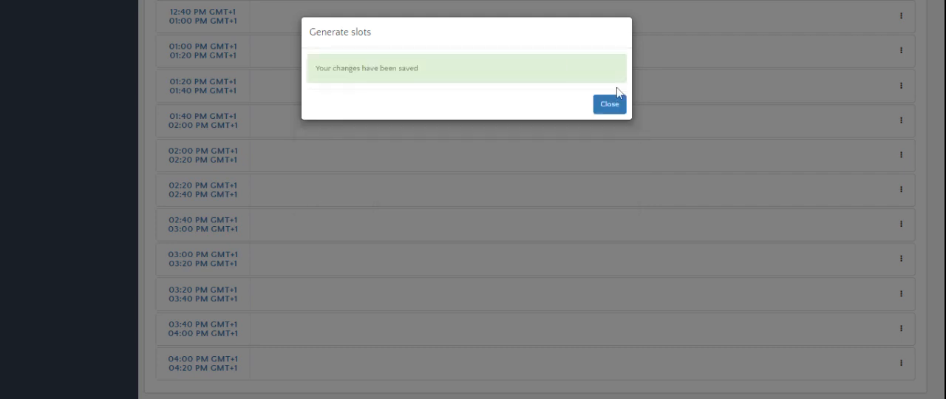
left_click(610, 106)
scroll(601, 184, "down", 2)
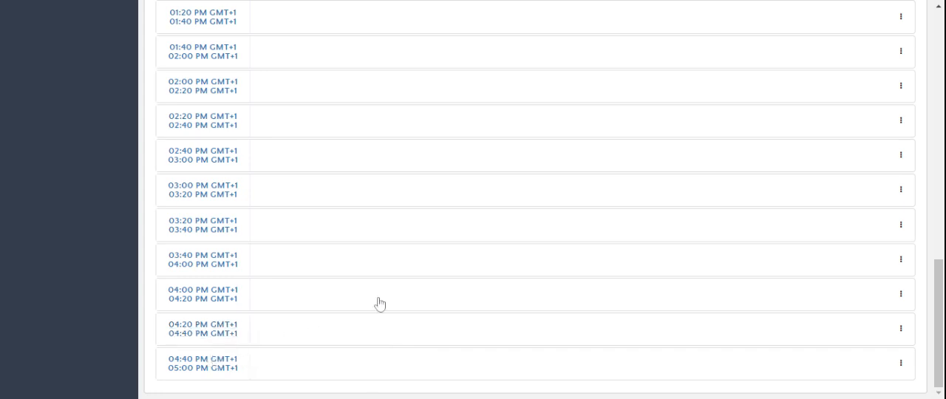
Step: Delete the 12:00 PM to 12:20 PM meeting slot on February 24 and confirm the deletion
scroll(598, 247, "up", 3)
scroll(603, 246, "up", 2)
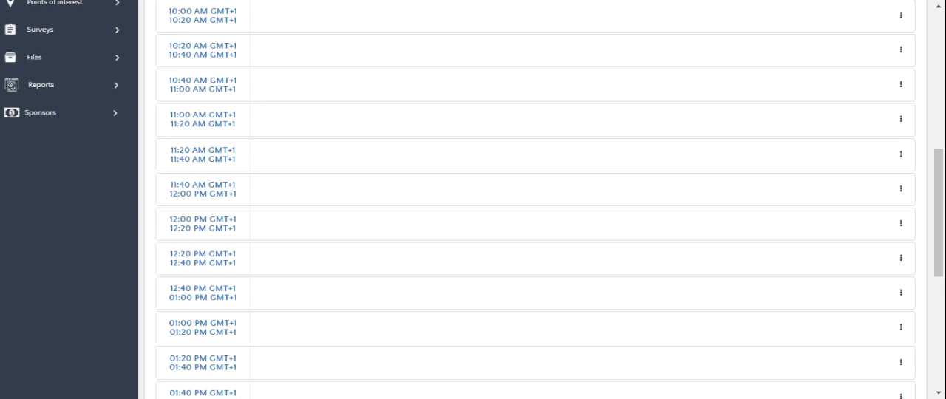
scroll(403, 203, "down", 2)
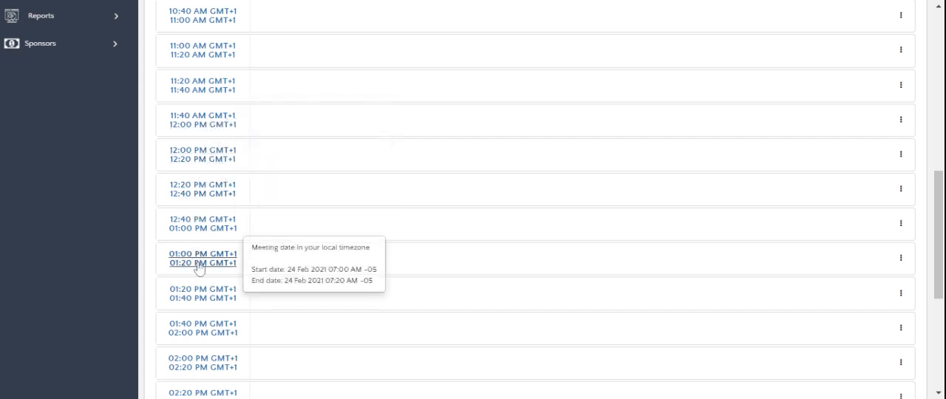
mouse_move(225, 155)
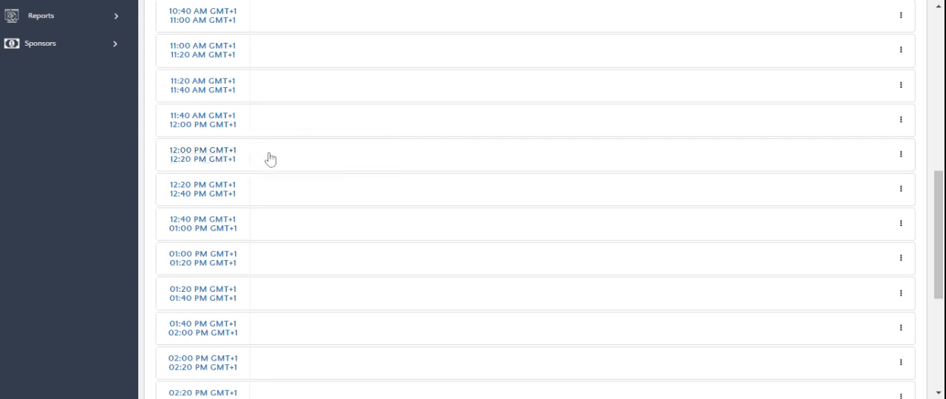
left_click(901, 157)
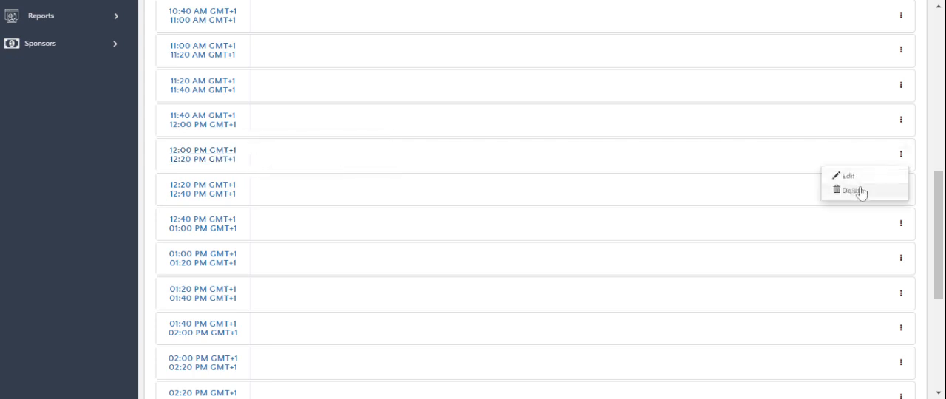
left_click(857, 191)
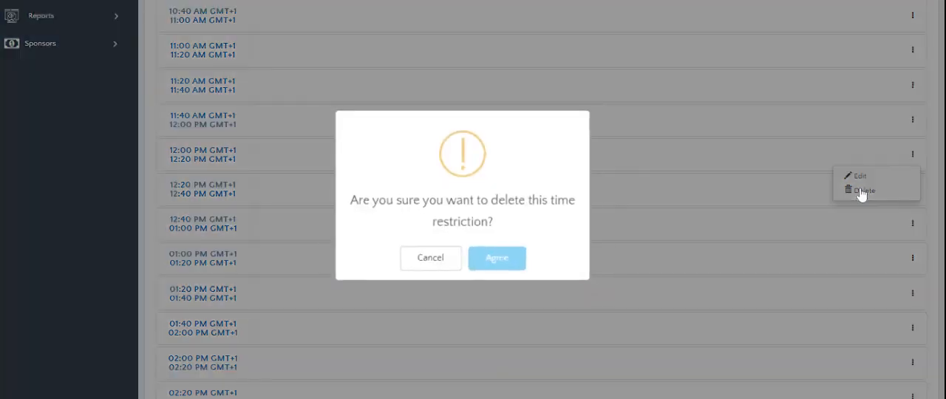
left_click(489, 261)
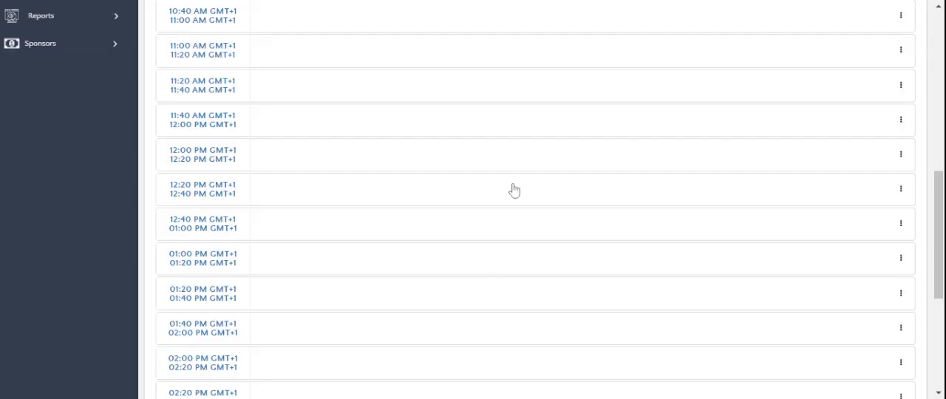
Step: Delete the 12:20 PM to 12:40 PM meeting slot on February 24 and confirm the deletion
scroll(528, 285, "down", 3)
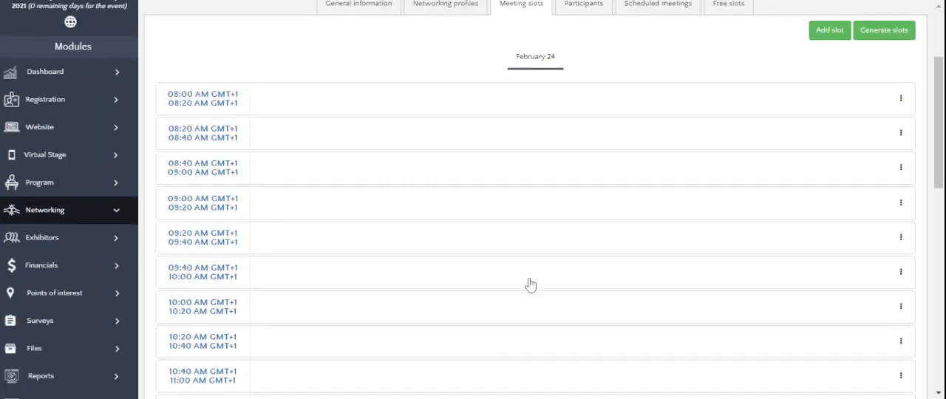
scroll(425, 288, "down", 2)
scroll(411, 286, "down", 2)
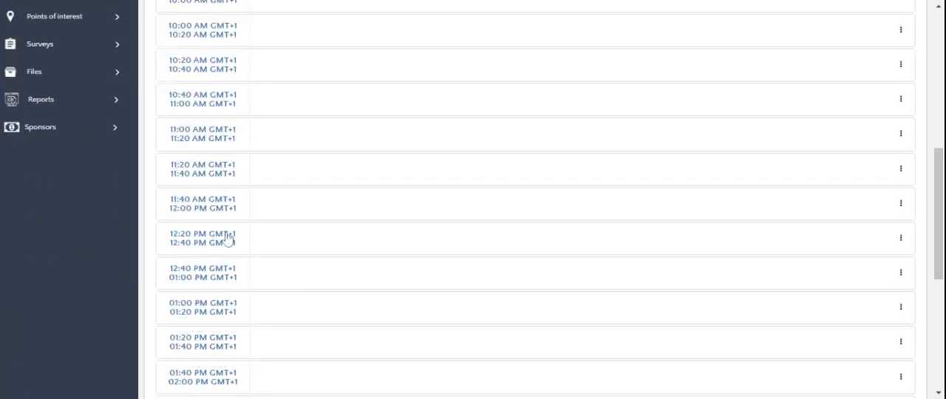
left_click(900, 237)
left_click(848, 275)
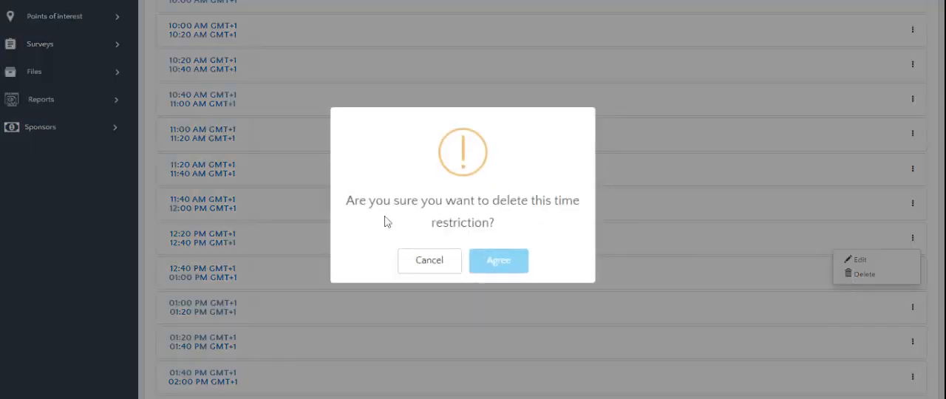
left_click(496, 260)
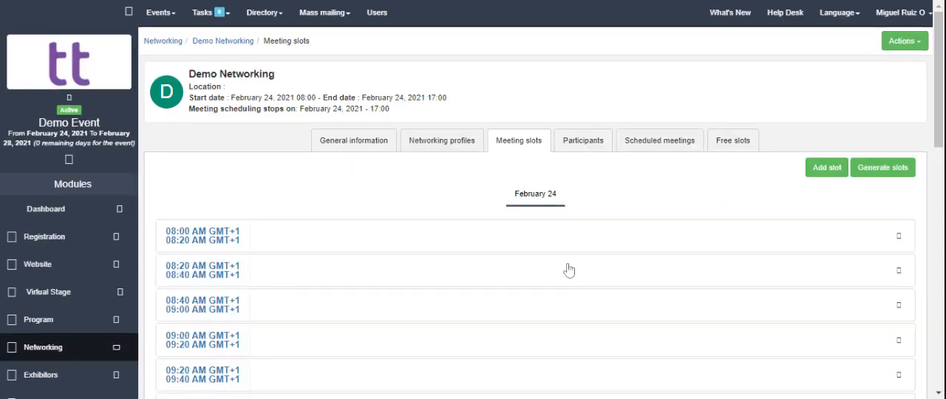
Step: Delete the 12:40 PM to 01:00 PM meeting slot on February 24 and confirm the deletion
scroll(568, 268, "down", 2)
scroll(568, 271, "down", 4)
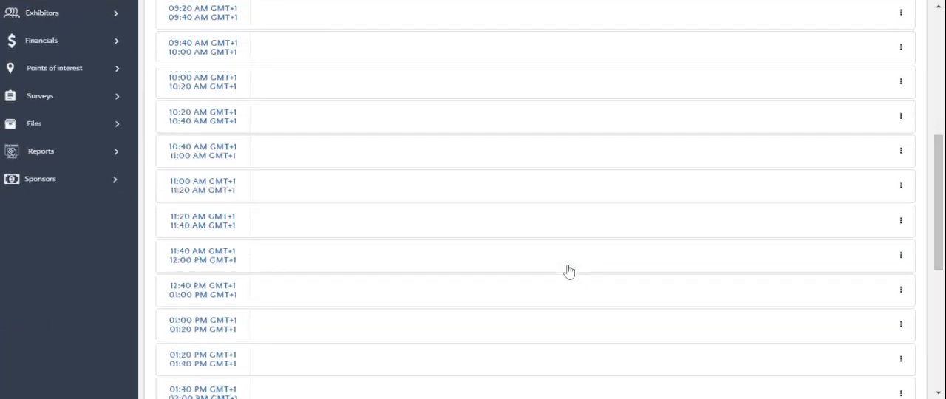
scroll(568, 269, "down", 1)
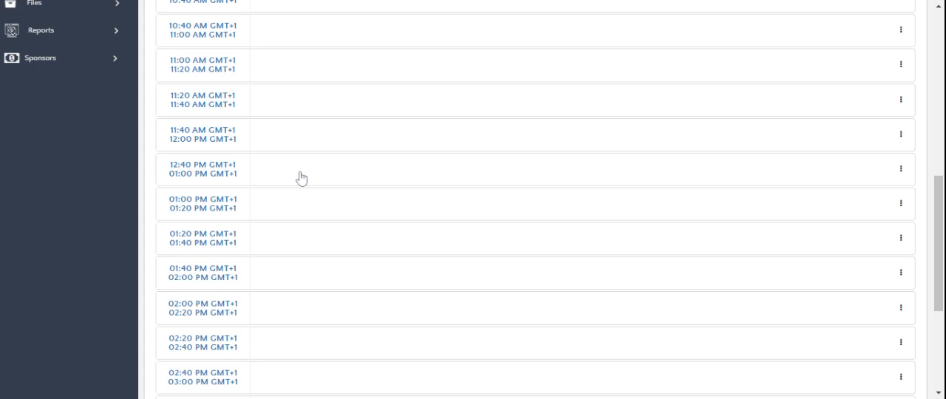
left_click(900, 169)
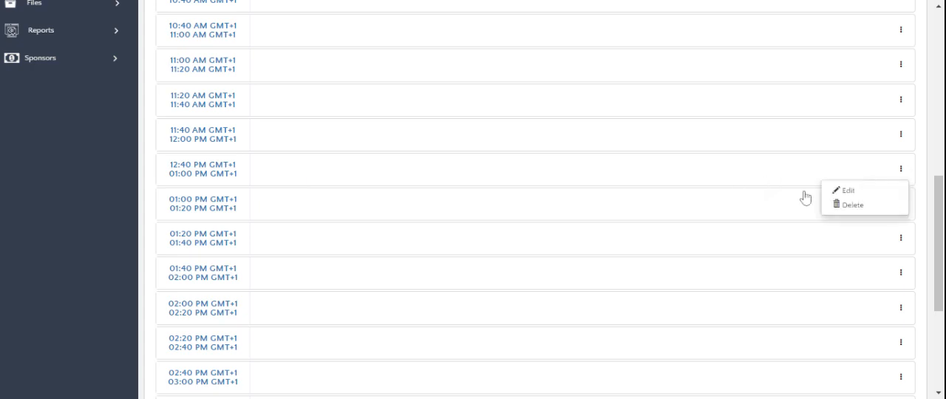
left_click(857, 205)
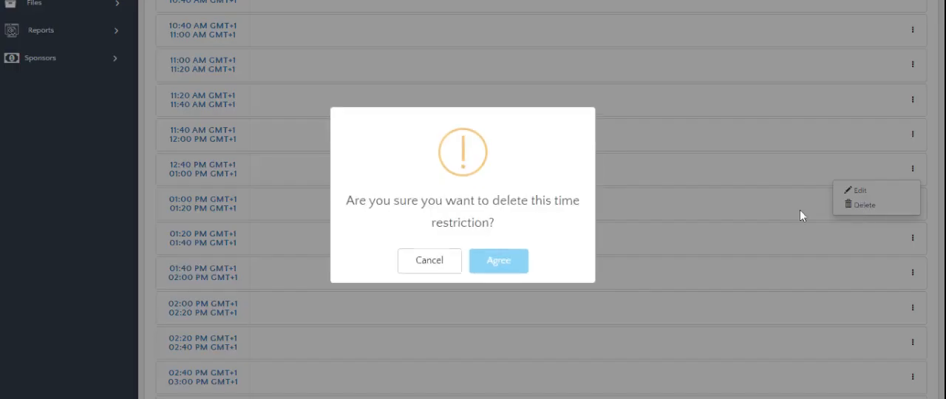
left_click(800, 215)
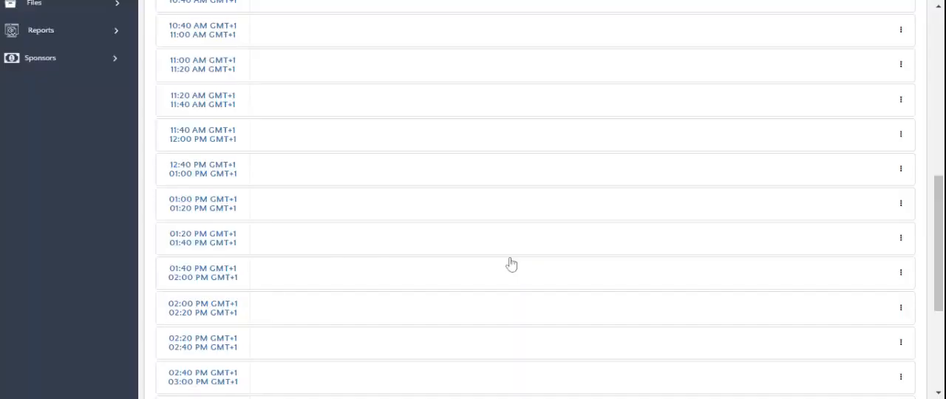
scroll(310, 310, "down", 3)
scroll(311, 309, "down", 3)
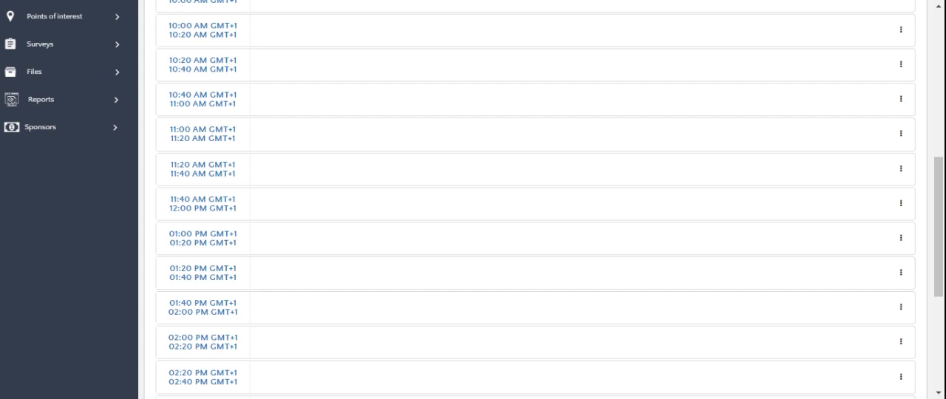
Step: Examine the Demo Networking participants page and the scheduled meetings filters for status, participant types and meeting types
scroll(402, 287, "up", 6)
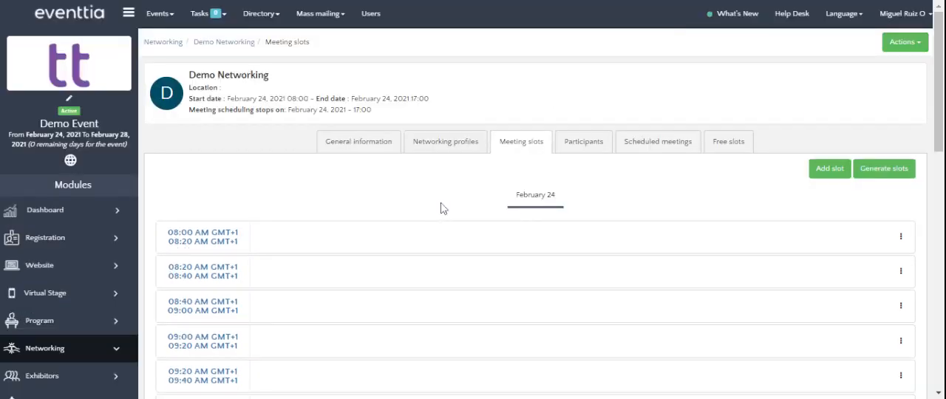
left_click(581, 147)
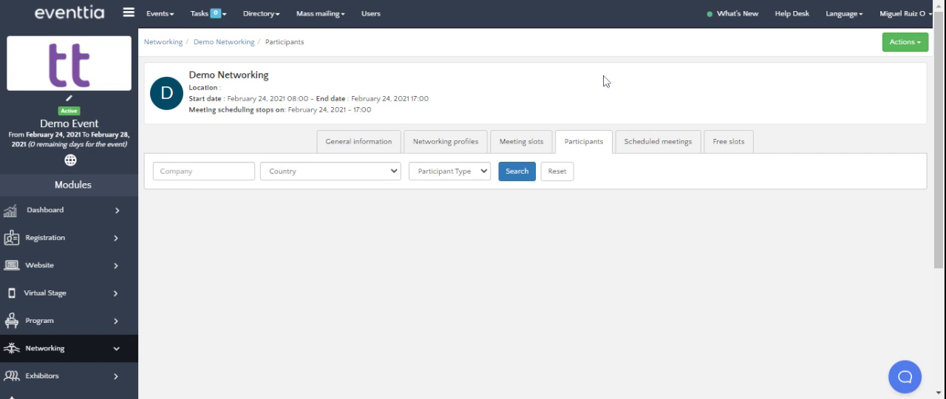
left_click(669, 147)
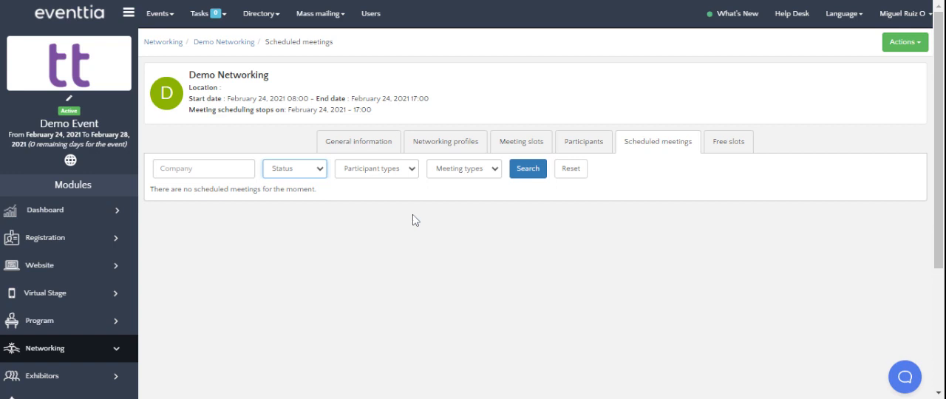
left_click(392, 175)
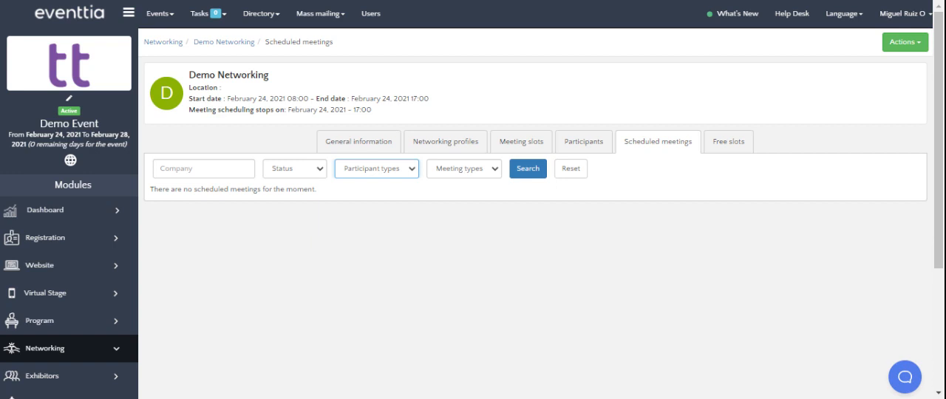
left_click(470, 182)
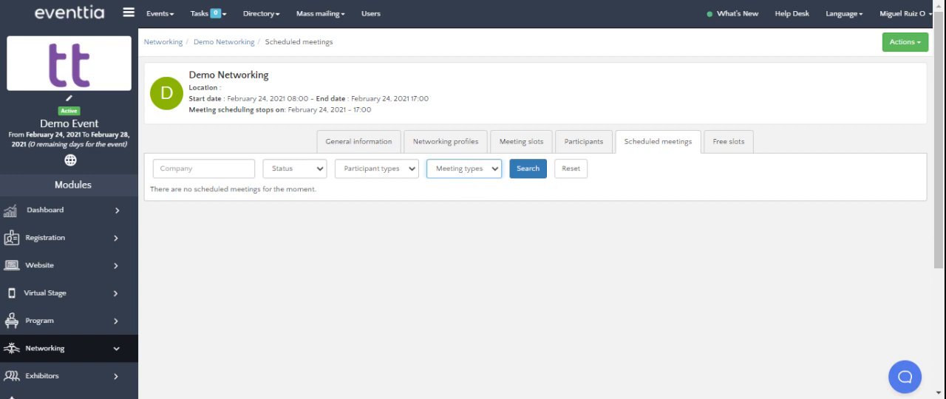
left_click(588, 224)
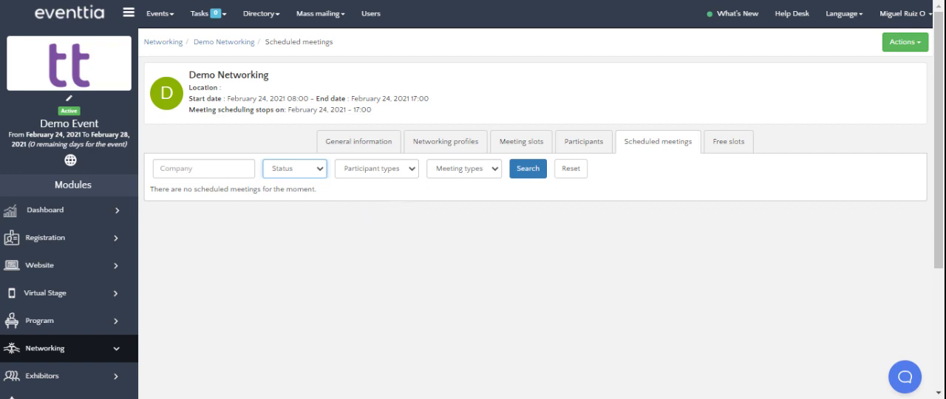
left_click(411, 199)
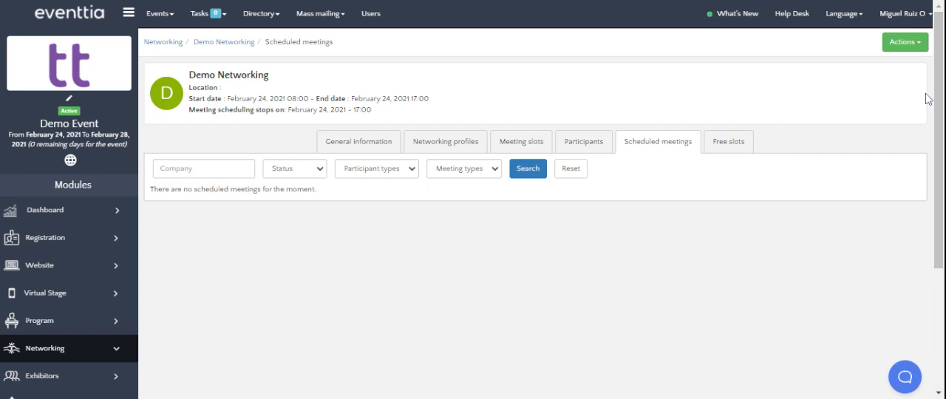
Step: Open the advanced settings of Demo Networking and enable meetings evaluation
left_click(913, 46)
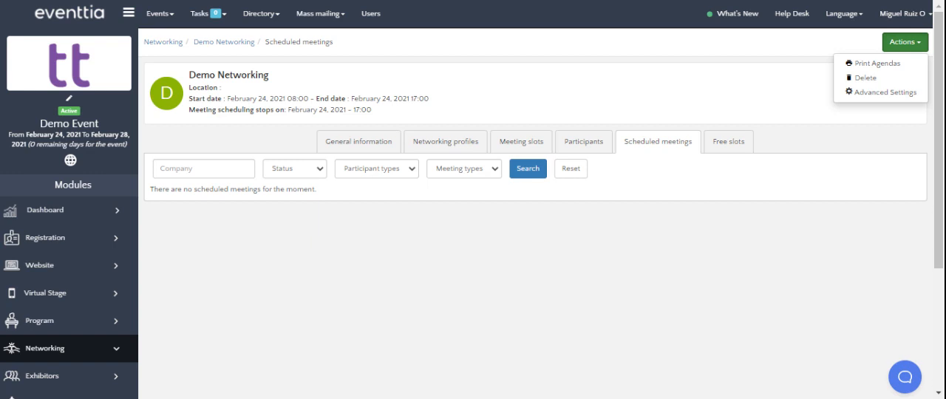
left_click(895, 97)
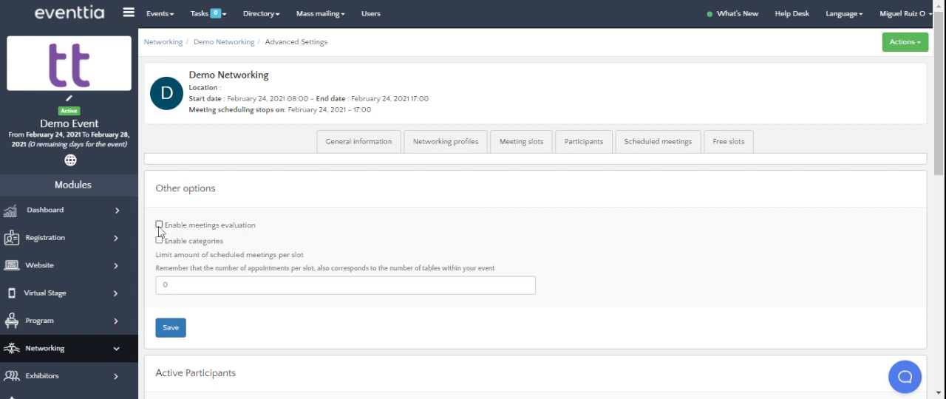
left_click(159, 224)
Step: Try a limit of 40 scheduled meetings per slot and set the limit back to 0
left_click(340, 285)
type("40")
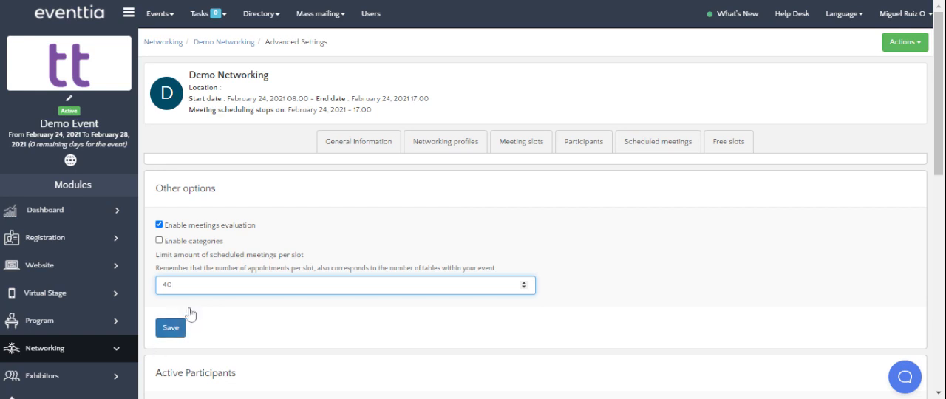
left_click_drag(175, 285, 142, 286)
key("BackSpace")
type("0")
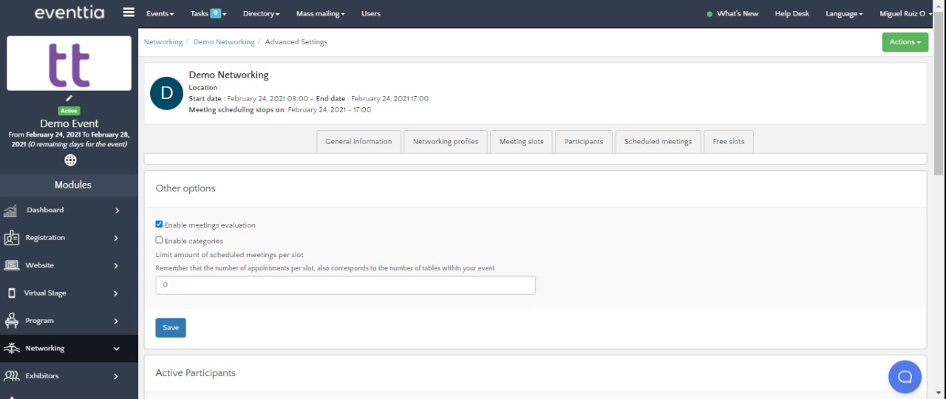
Step: Try allowing attendees with pending payments and unvalidated attendees to participate in networking, and disable both options again
scroll(540, 222, "down", 4)
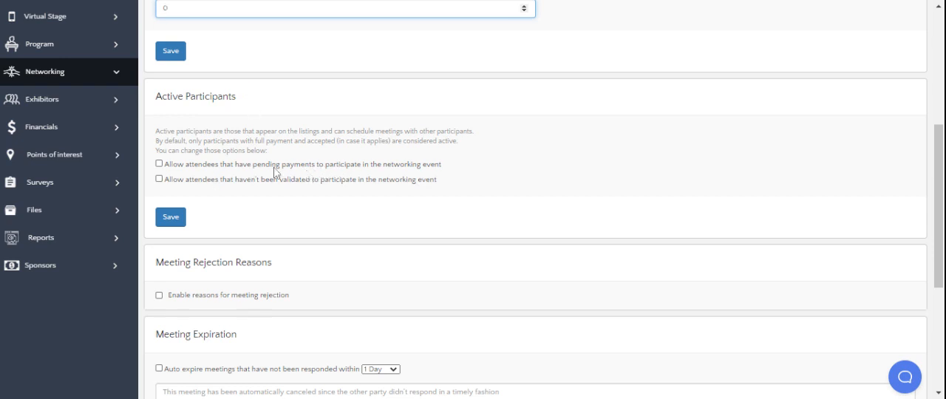
left_click(159, 164)
left_click(161, 180)
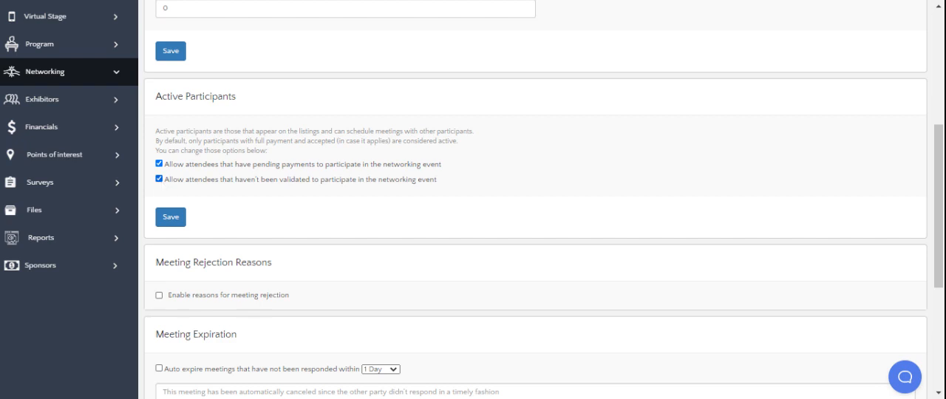
left_click(159, 178)
left_click(160, 165)
Step: Enable reasons for meeting rejection and add a blank reason entry
scroll(498, 133, "down", 3)
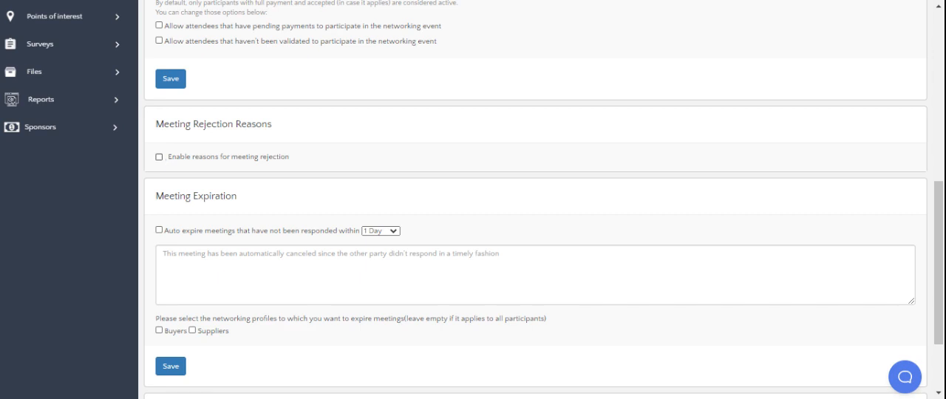
left_click(159, 156)
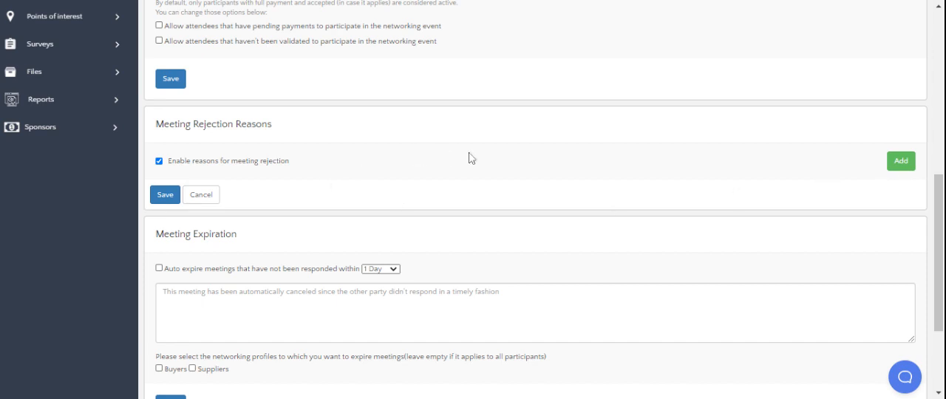
left_click(901, 163)
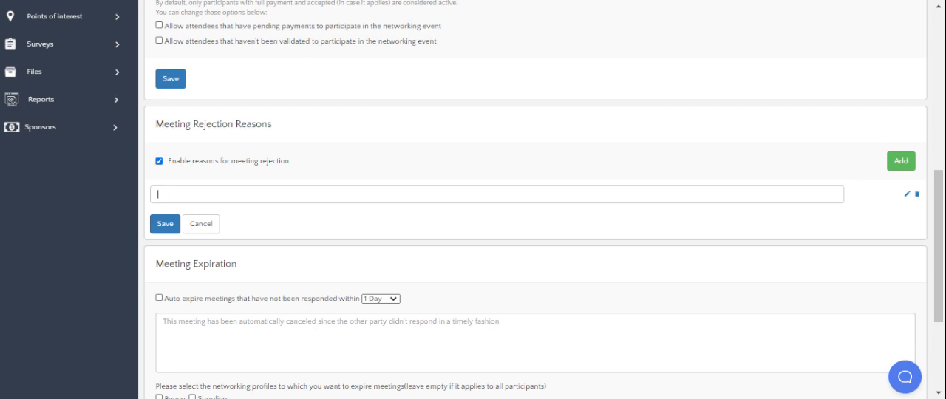
Step: Enter the rejection reason "I cannot attend this meeting because I have another one already." and save the rejection reasons
type("I cann")
key("BackSpace")
type("not attend.")
key("BackSpace")
type("this meeting because I ahve another one ")
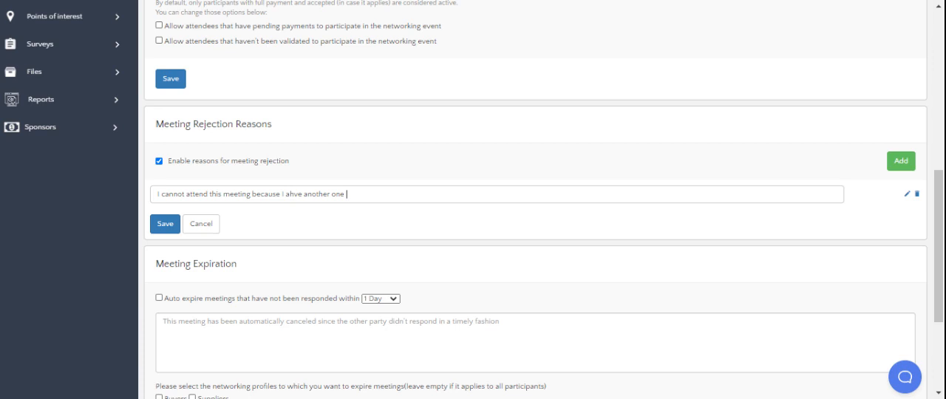
type("already.")
key("BackSpace")
key("BackSpace")
type("ha")
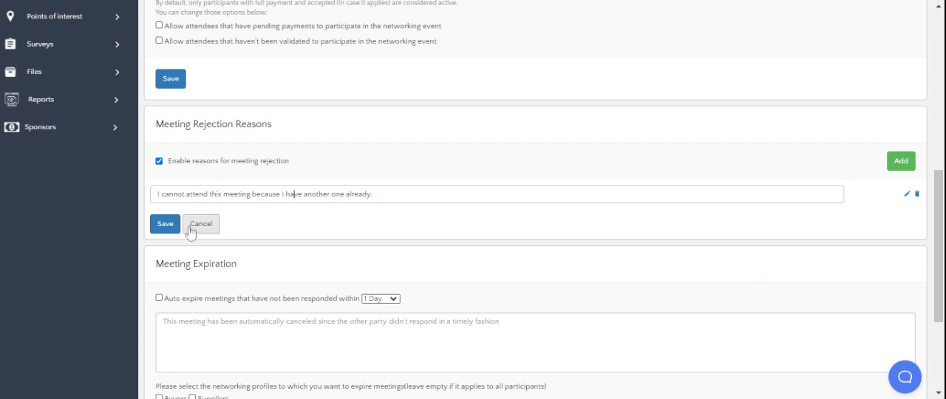
left_click(165, 224)
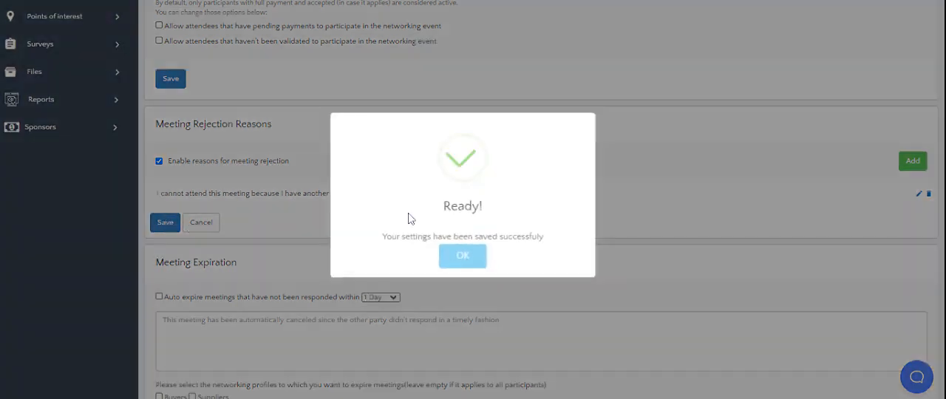
left_click(473, 253)
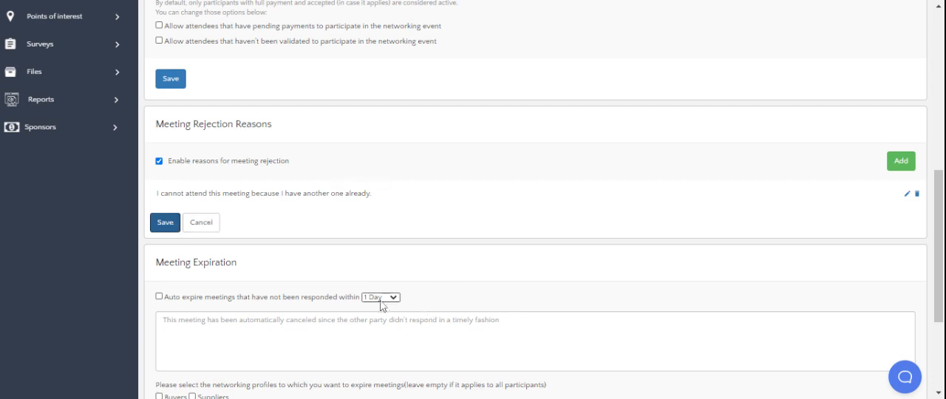
Step: Enable automatic expiration of meetings not responded to within 8 Days, and enable the expiration reminder before cancelling the meeting
scroll(370, 302, "down", 2)
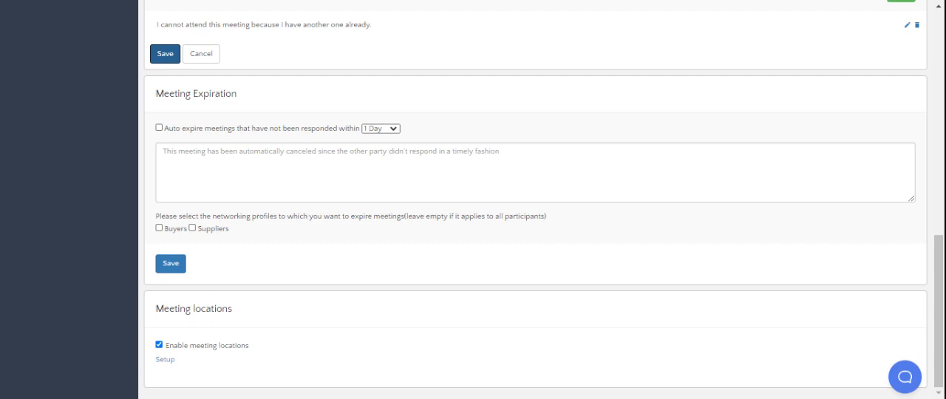
left_click(159, 127)
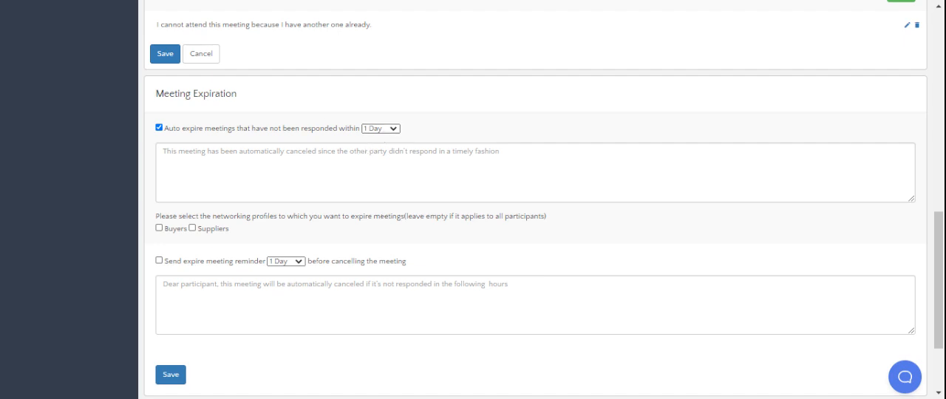
left_click(378, 200)
left_click(159, 261)
scroll(258, 361, "down", 2)
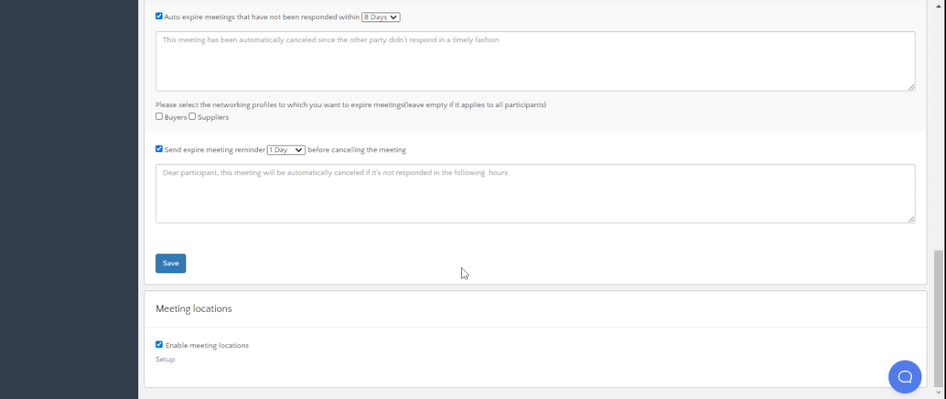
scroll(535, 200, "up", 15)
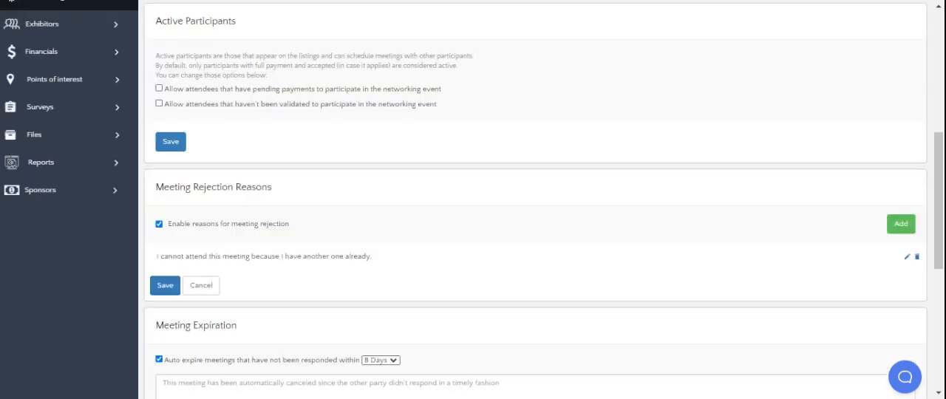
scroll(306, 163, "down", 1)
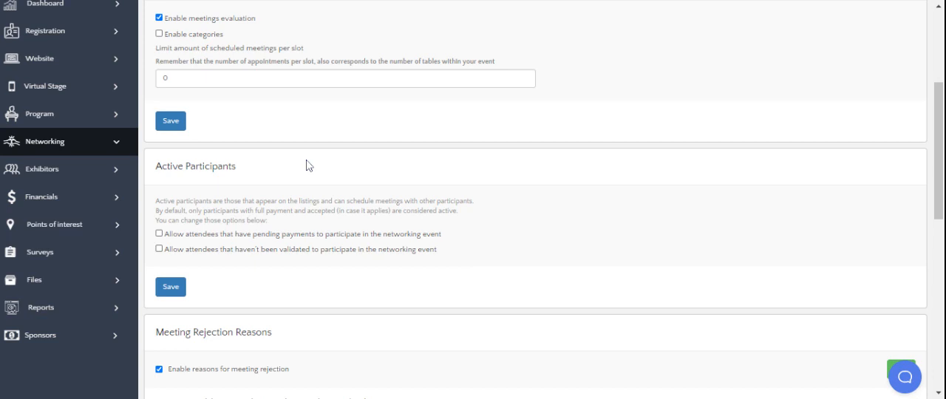
scroll(306, 162, "up", 2)
scroll(195, 235, "down", 5)
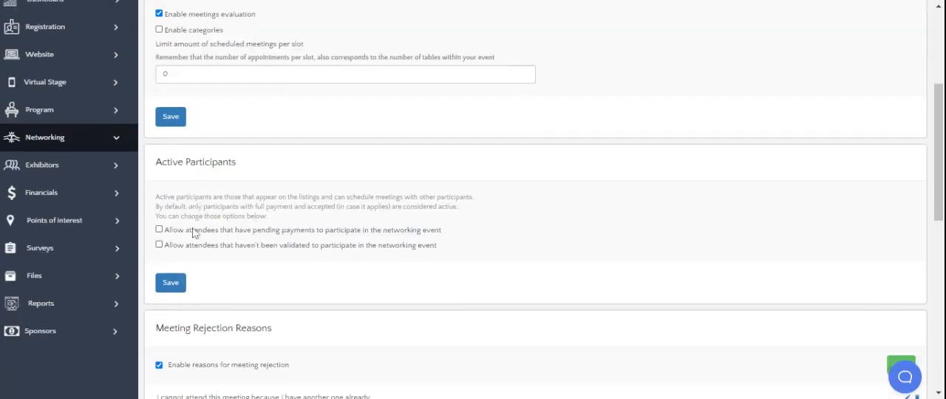
scroll(211, 184, "down", 1)
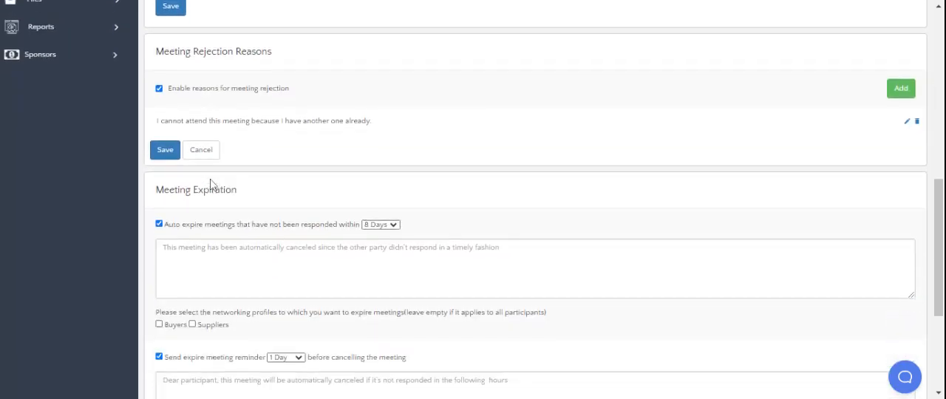